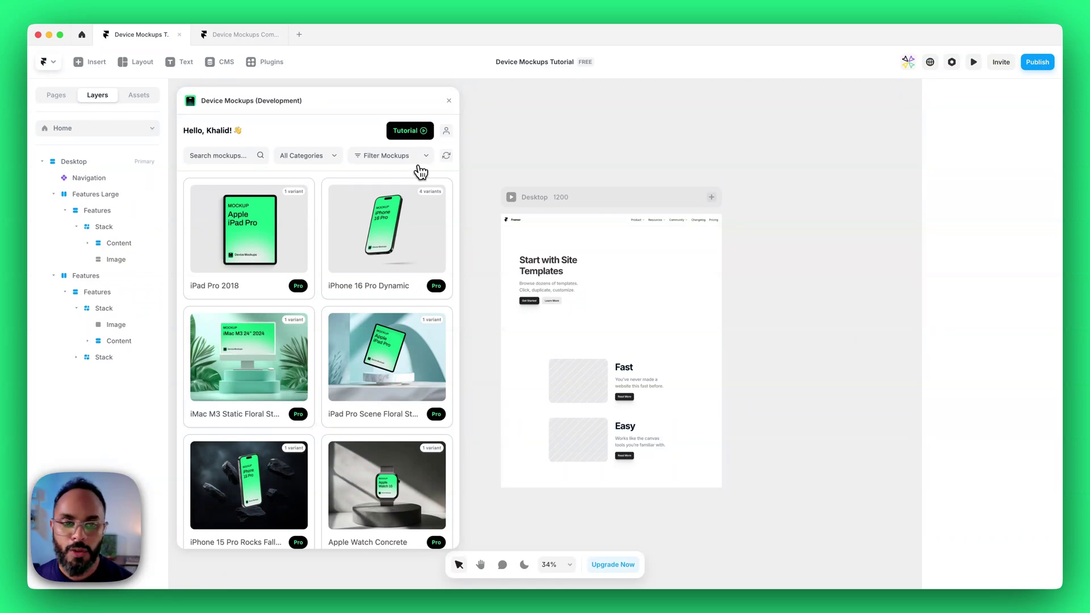
Step: Filter the Device Mockups library to Scenes only and browse the results
click(421, 162)
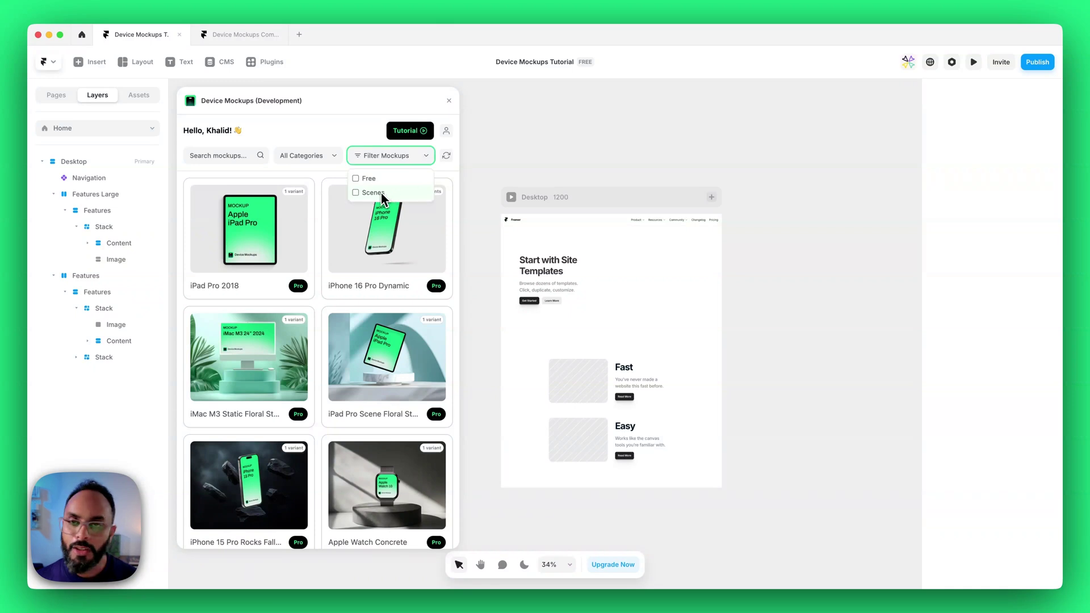
click(373, 192)
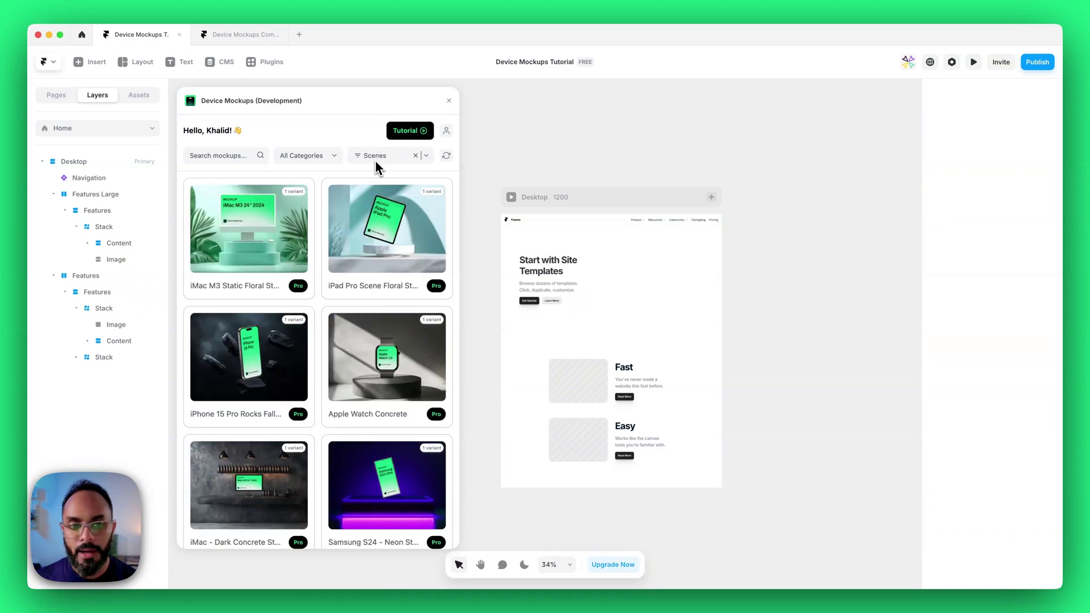
scroll(387, 193, down, 5)
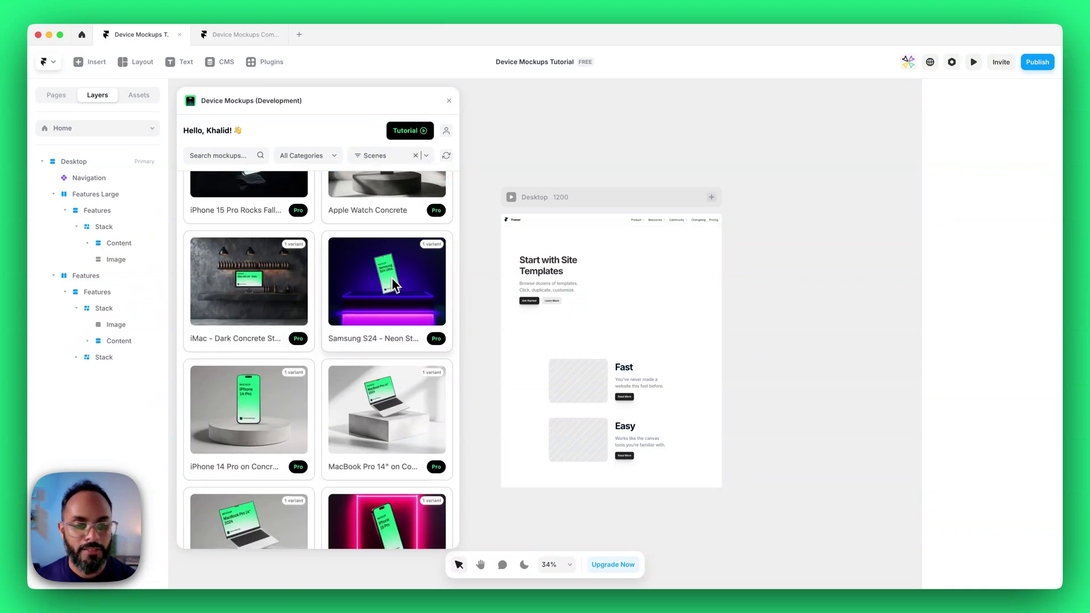
scroll(394, 285, down, 2)
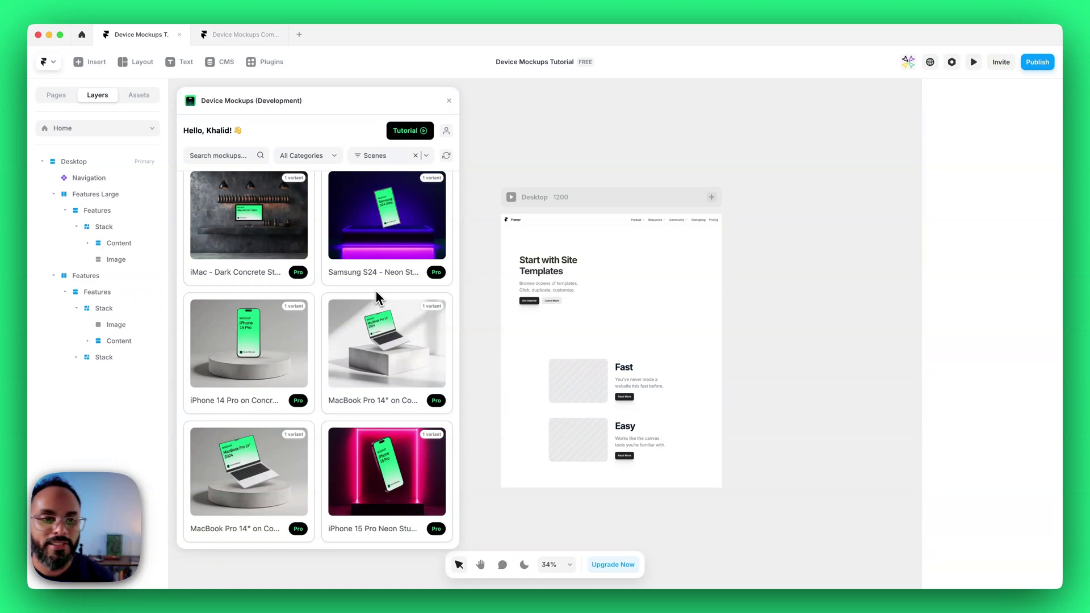
Step: Clear the Scenes filter, browse every mockup, then search the library for 'iphone'
click(415, 156)
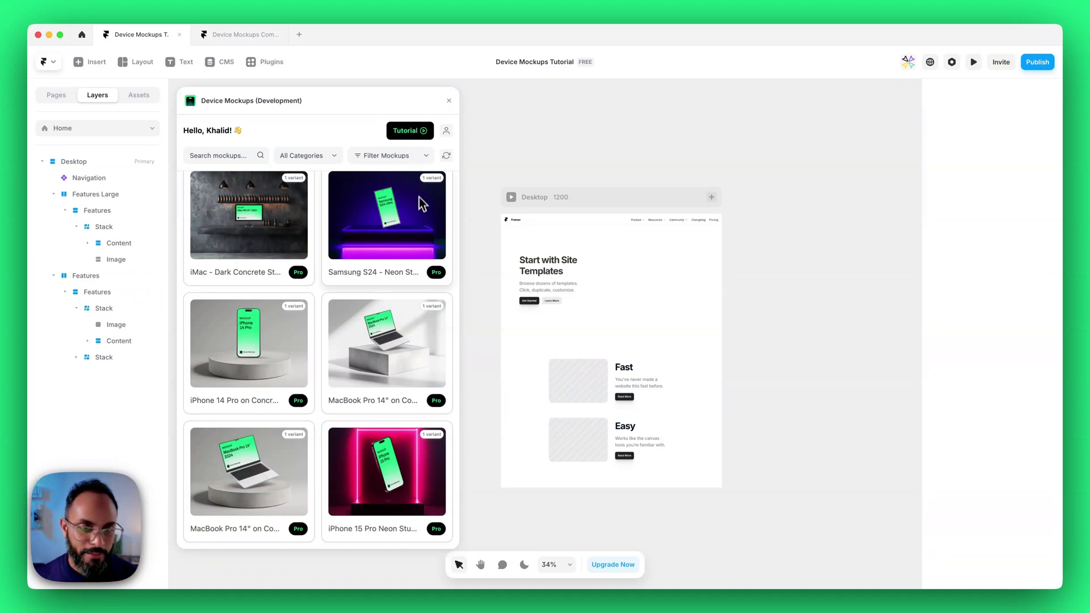
scroll(392, 283, down, 15)
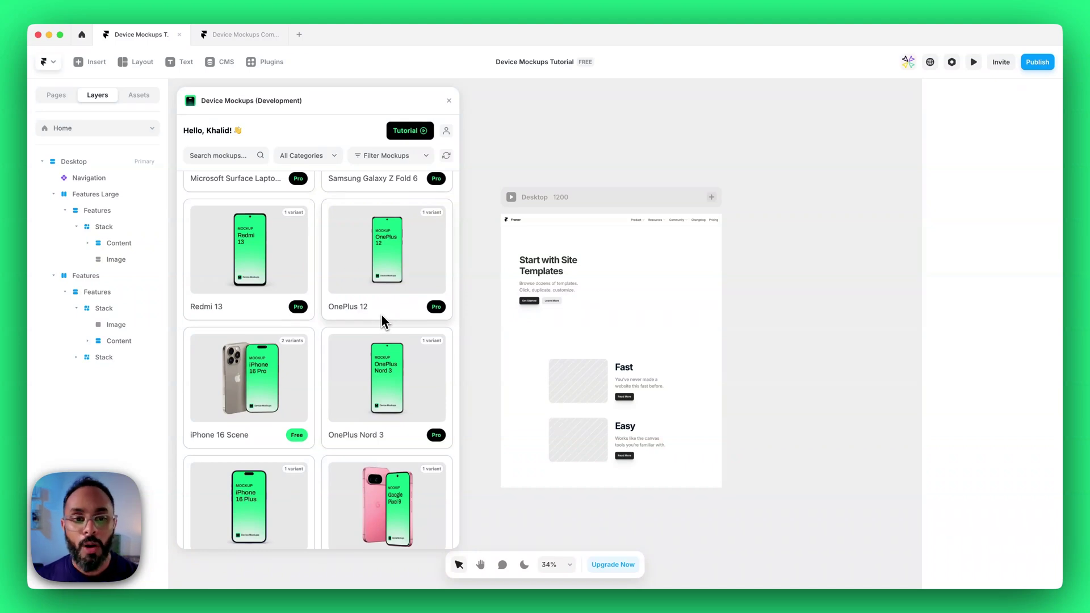
scroll(380, 325, down, 10)
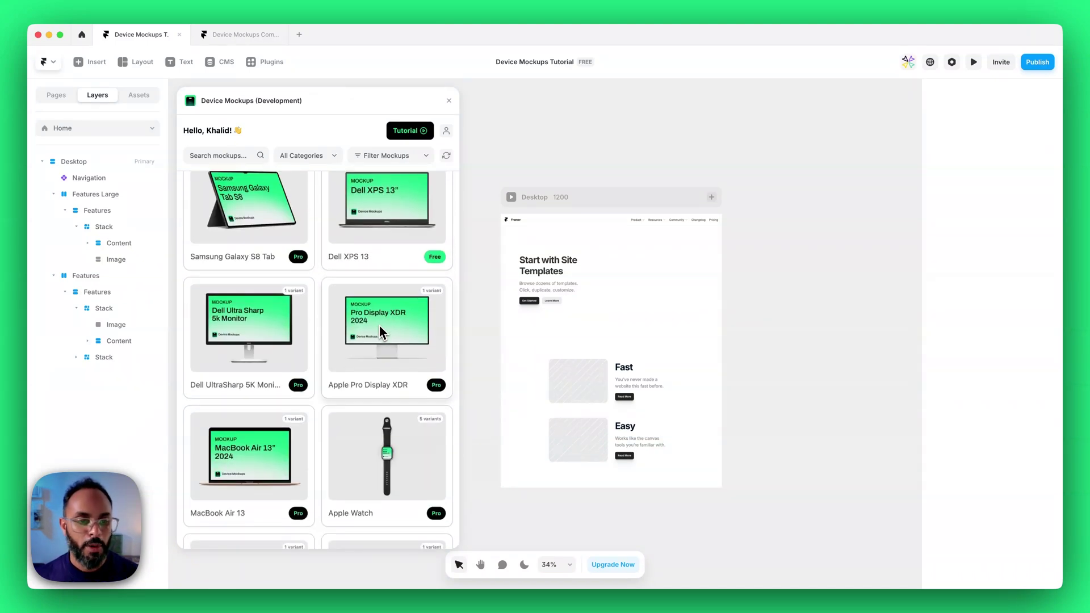
scroll(367, 358, up, 5)
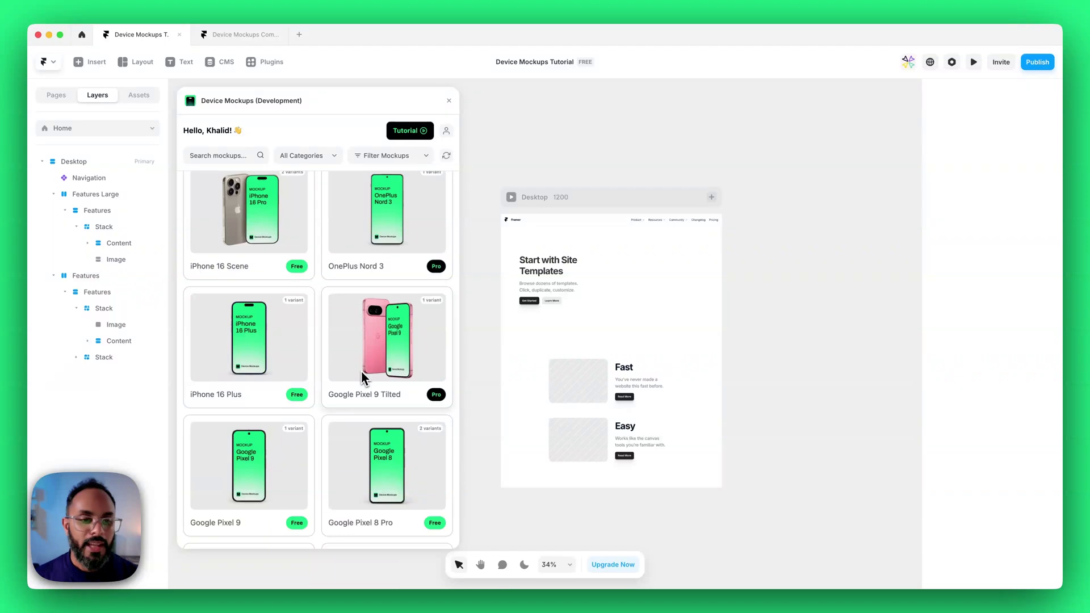
click(196, 154)
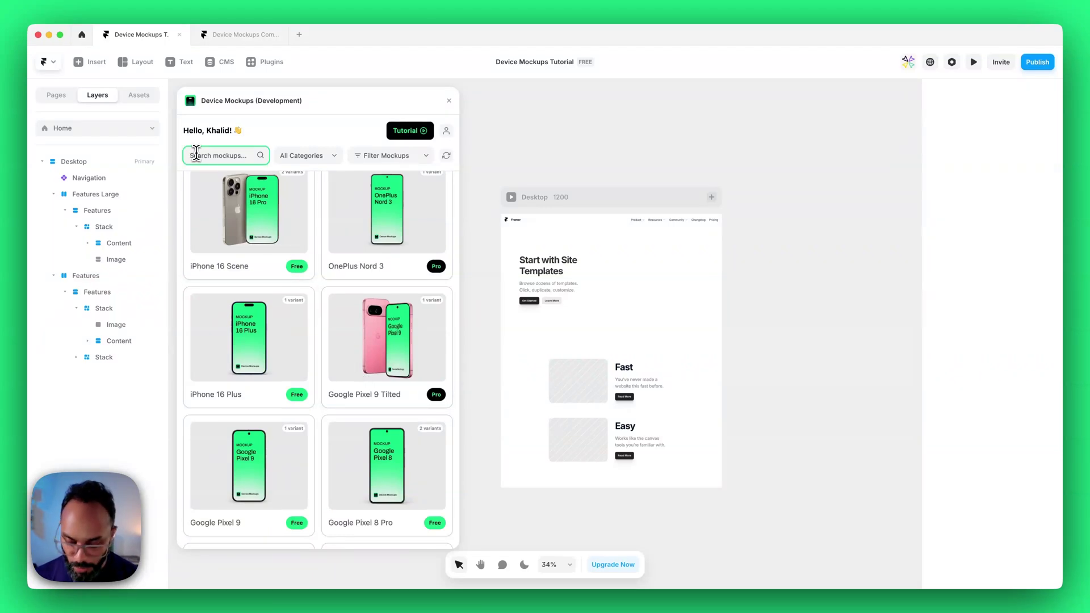
text(iphon)
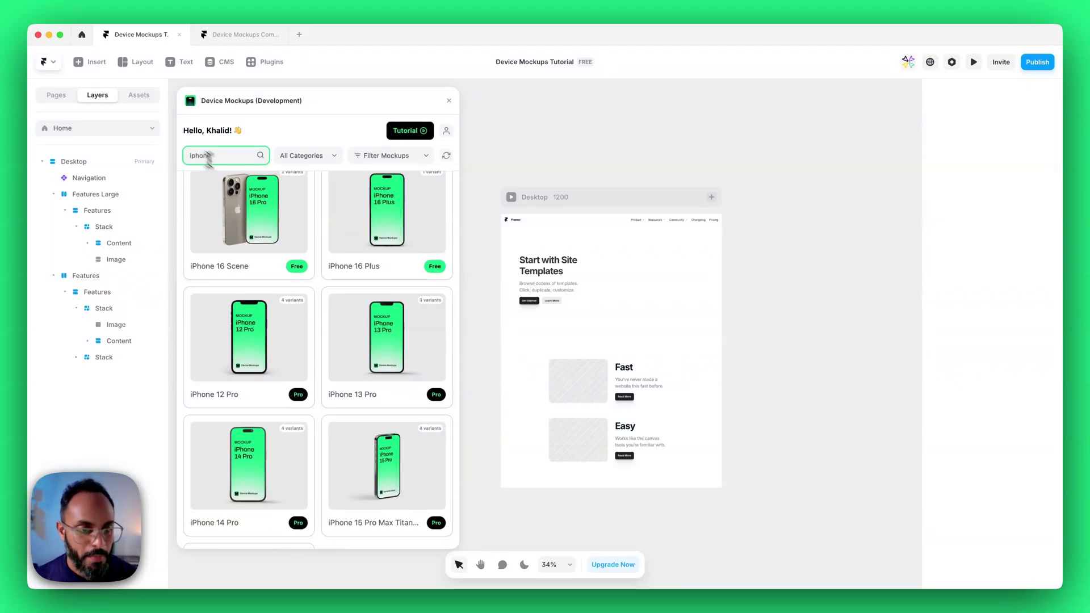
text(e)
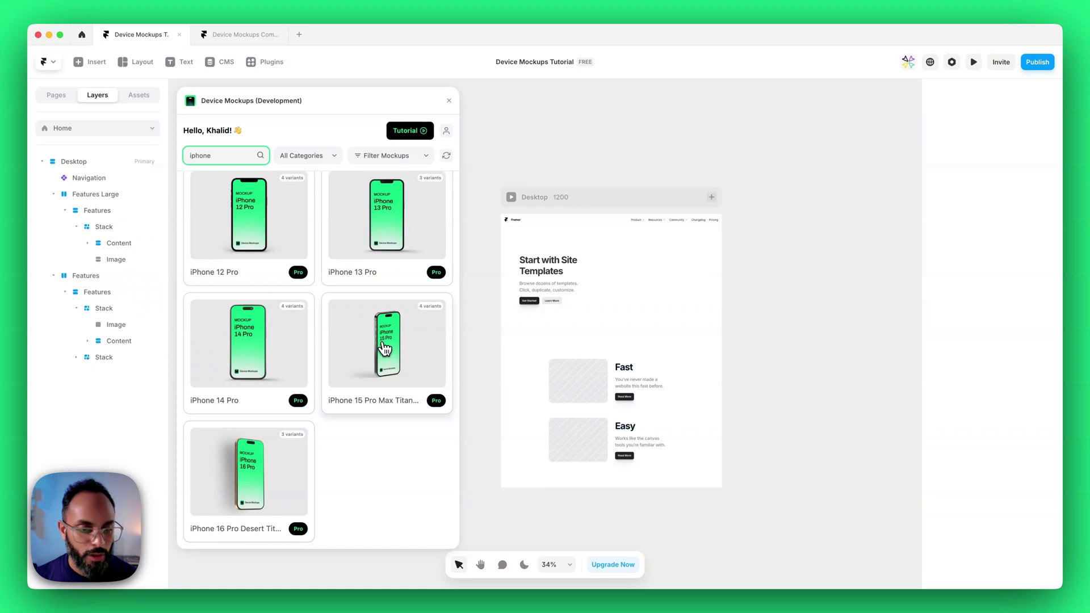
Step: Open the iPhone 15 Pro Max Titanium mockup, preview its variants, and insert it into the page
click(386, 359)
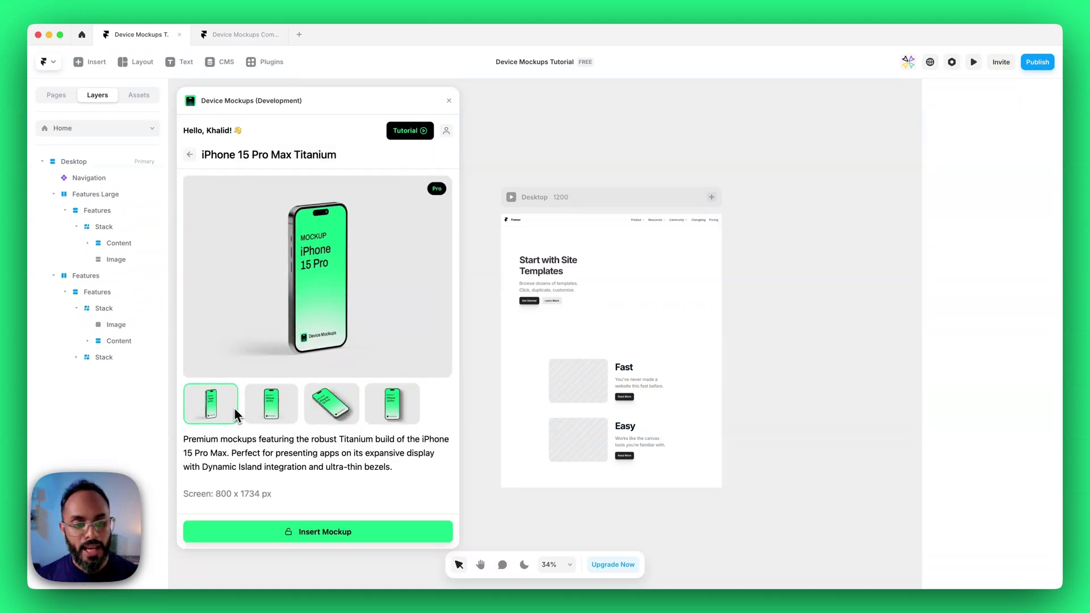
click(252, 414)
click(332, 403)
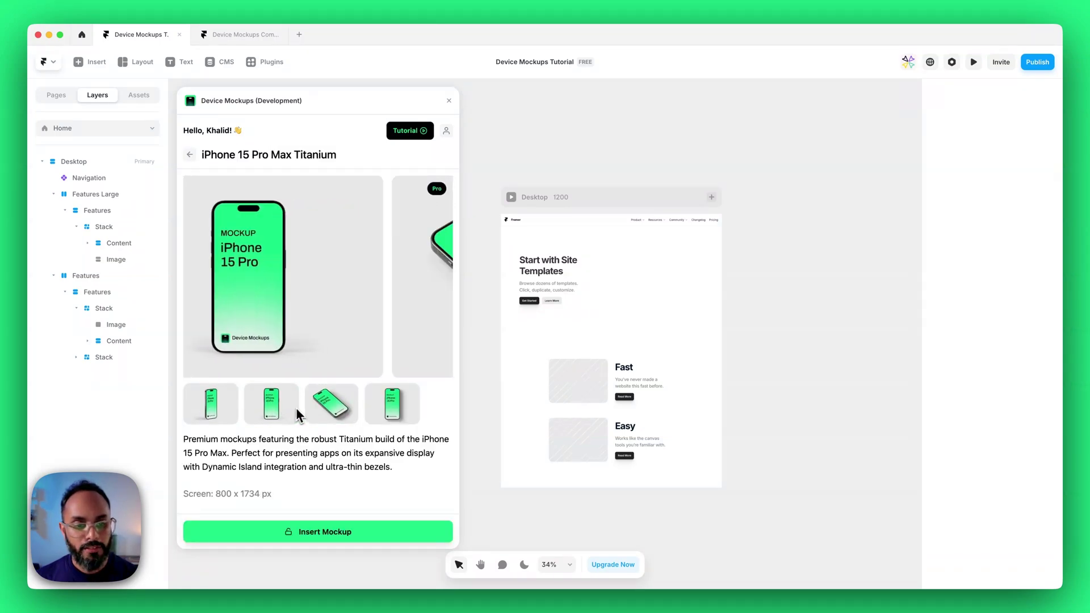
click(339, 534)
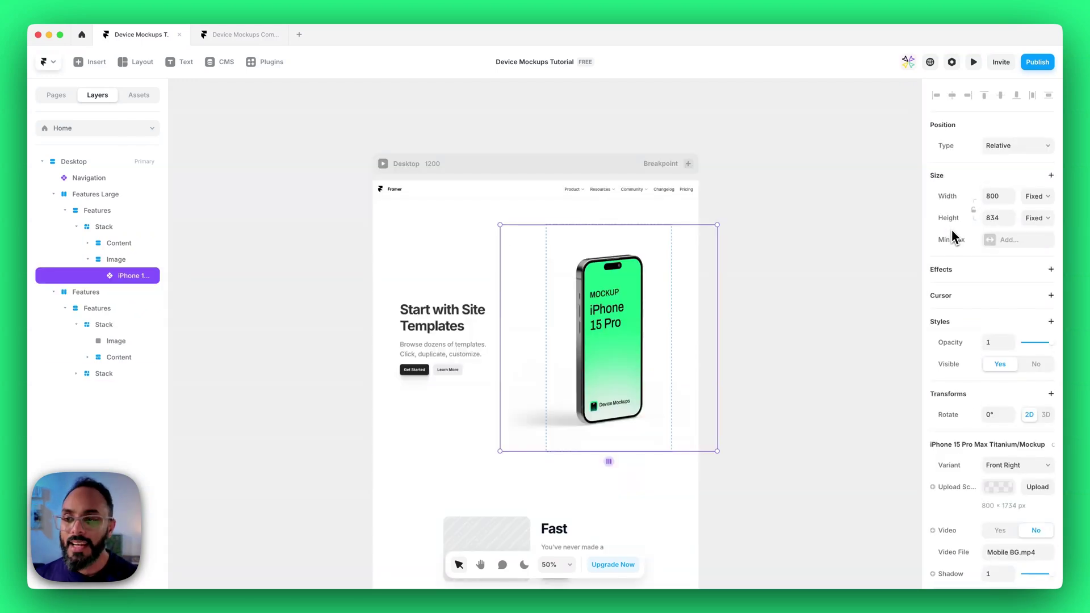
Step: Lock the mockup's aspect ratio, shrink it to about half size, and set Width to Fill
click(974, 211)
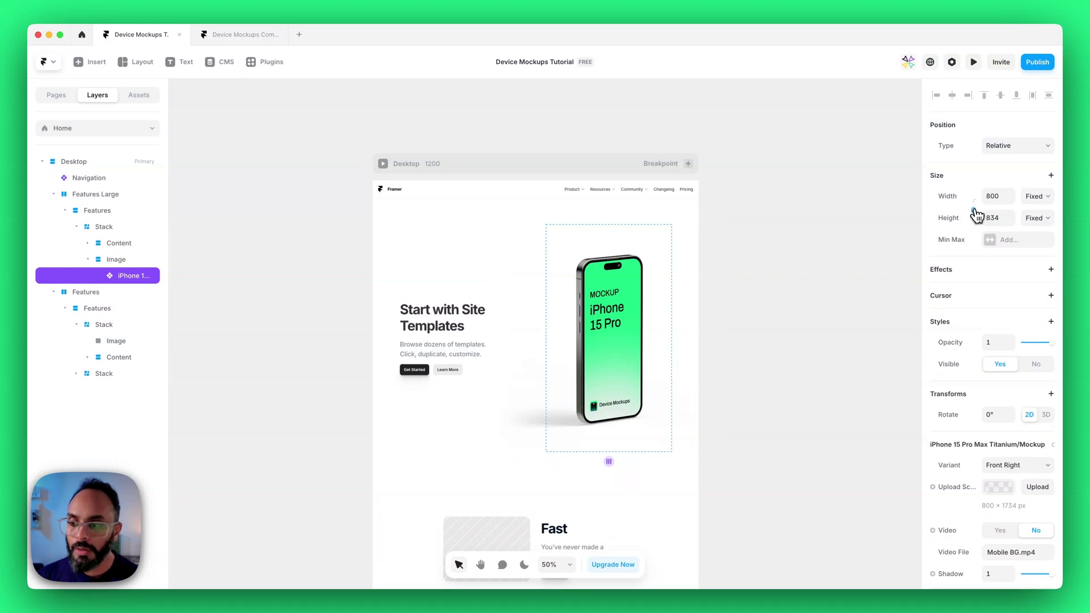
drag(718, 453, 672, 345)
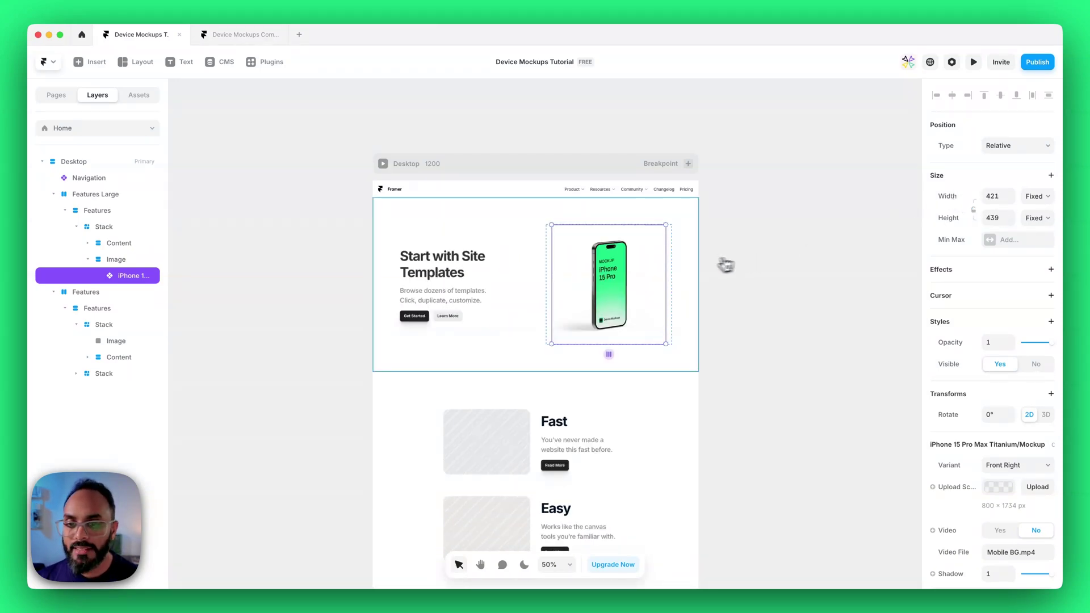
drag(663, 265, 689, 290)
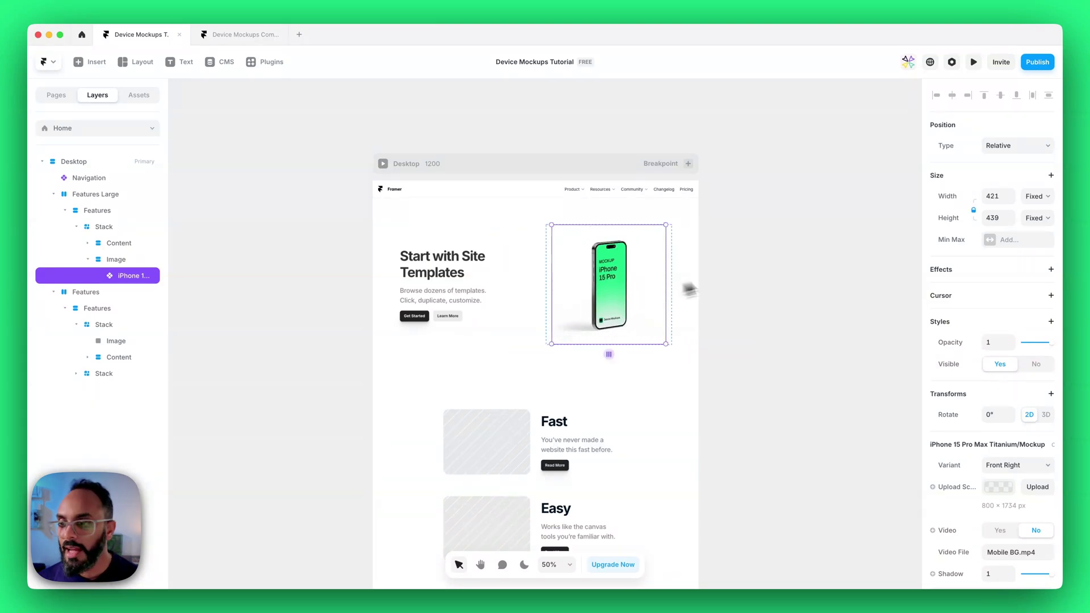
click(1046, 199)
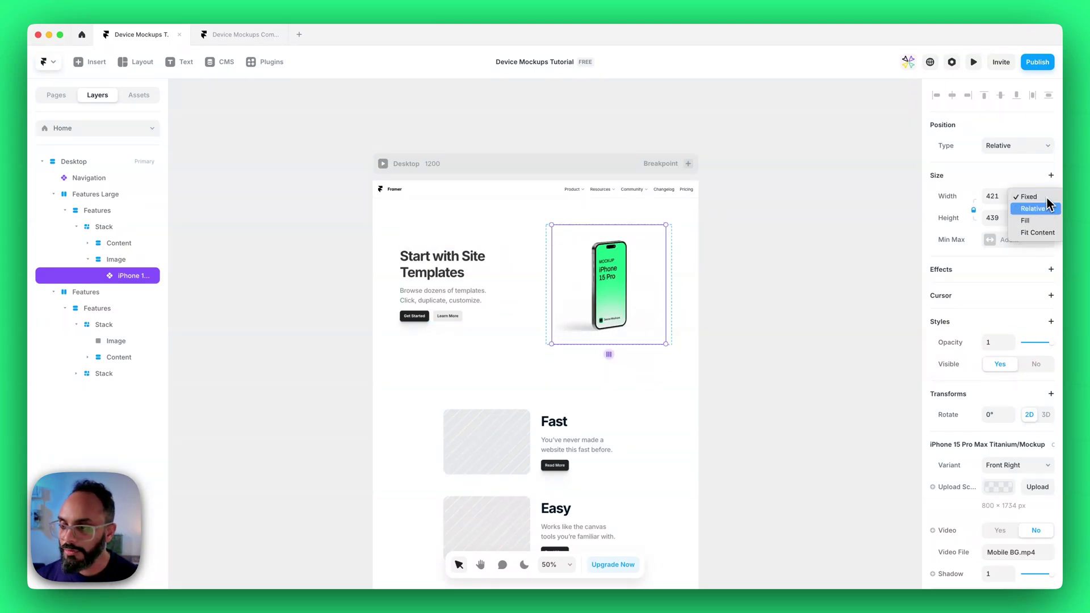
click(1034, 221)
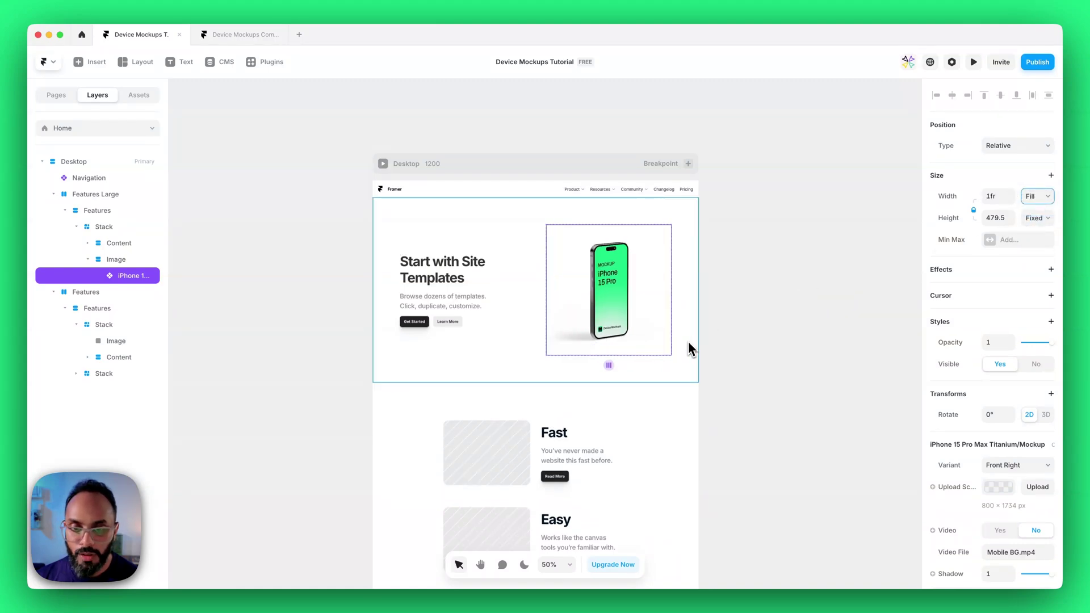
scroll(559, 324, up, 3)
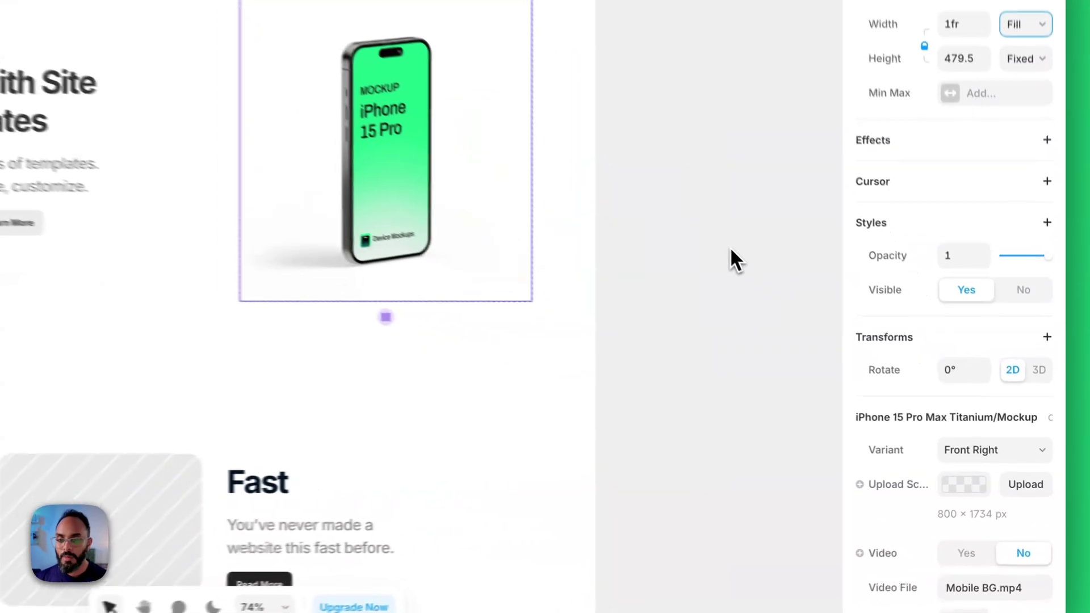
Step: Set the phone mockup's Variant to Top
scroll(961, 342, down, 3)
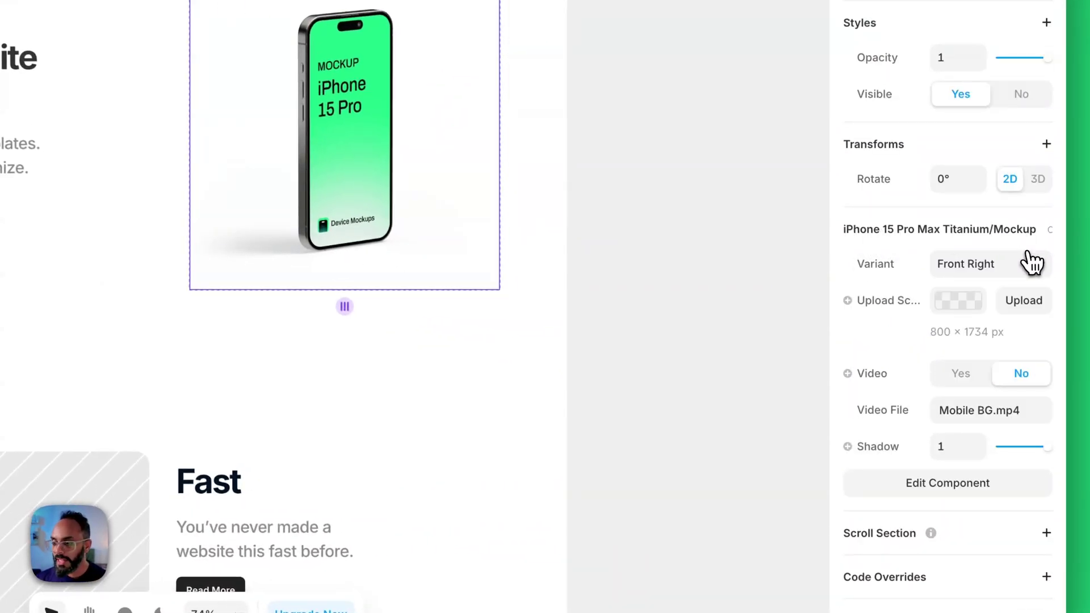
click(1035, 268)
click(984, 283)
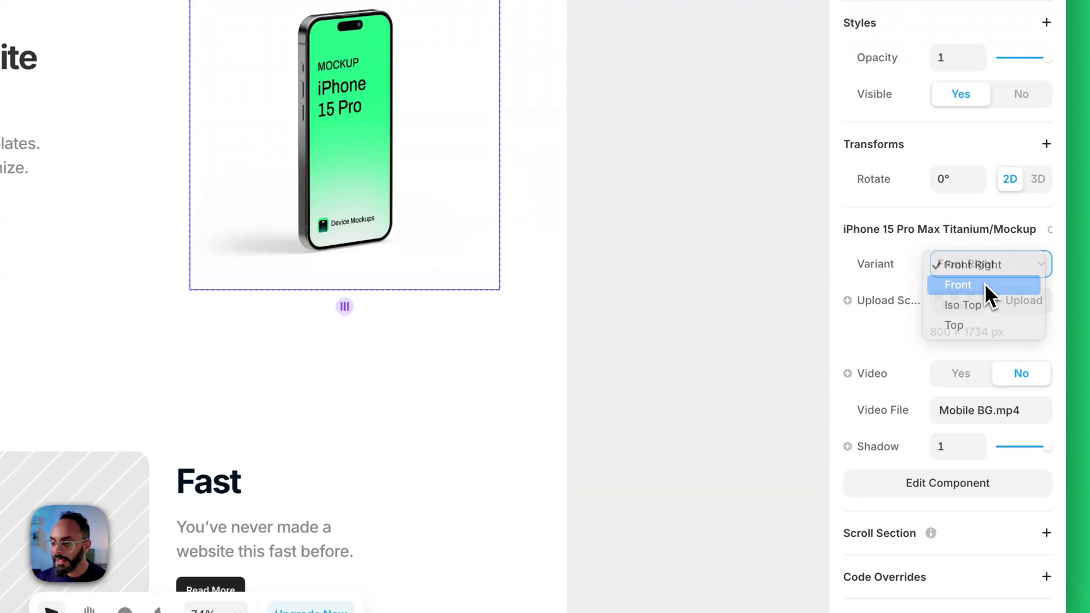
click(992, 270)
key(Escape)
key(t)
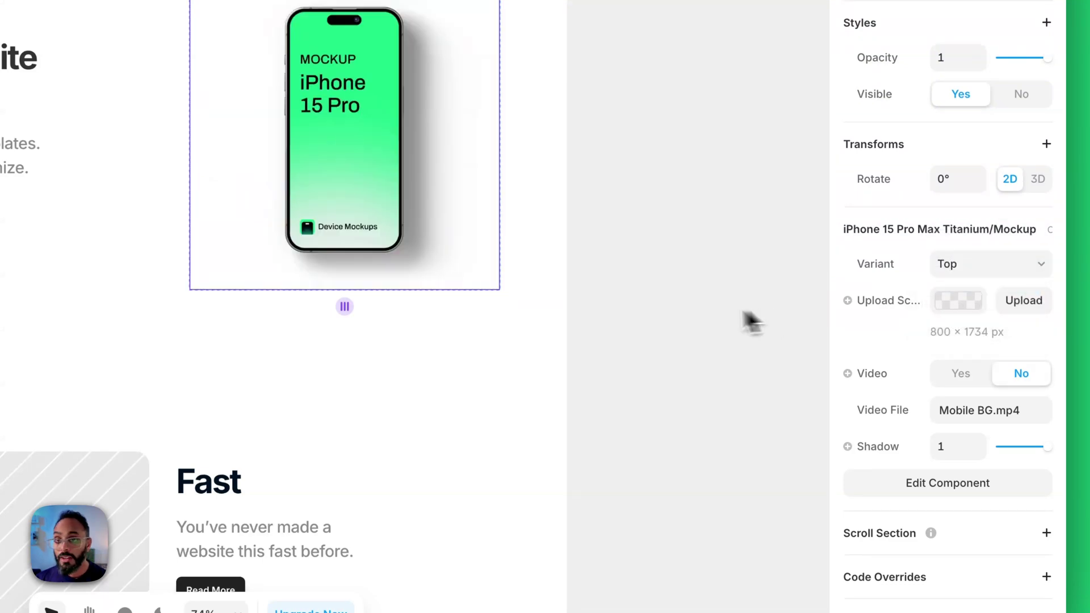
Step: Turn Video on with Mobile BG.mp4 and set the Shadow to 1
click(972, 304)
key(Escape)
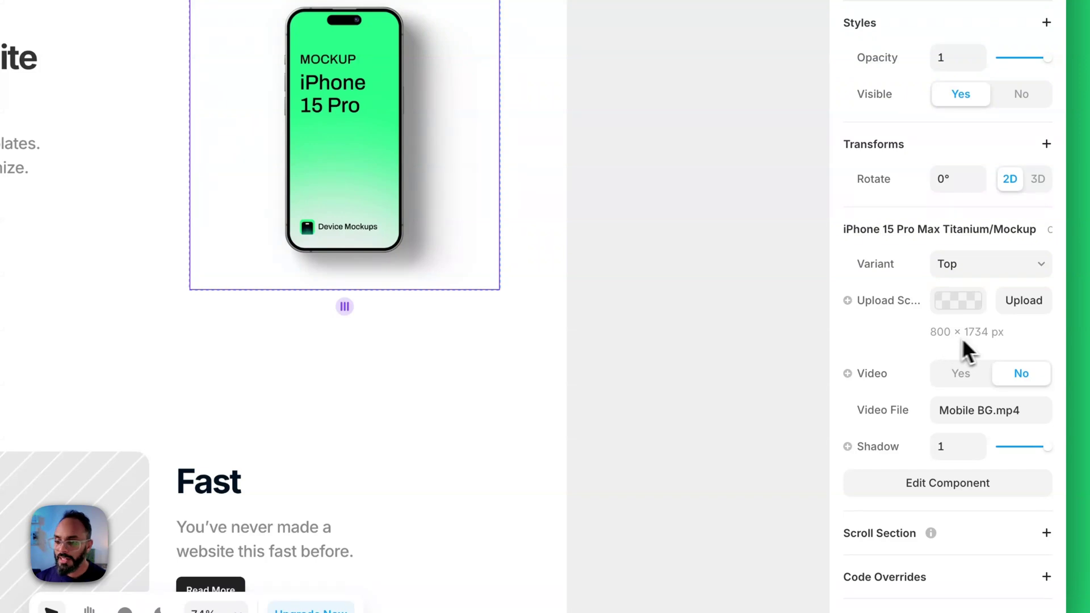
click(959, 376)
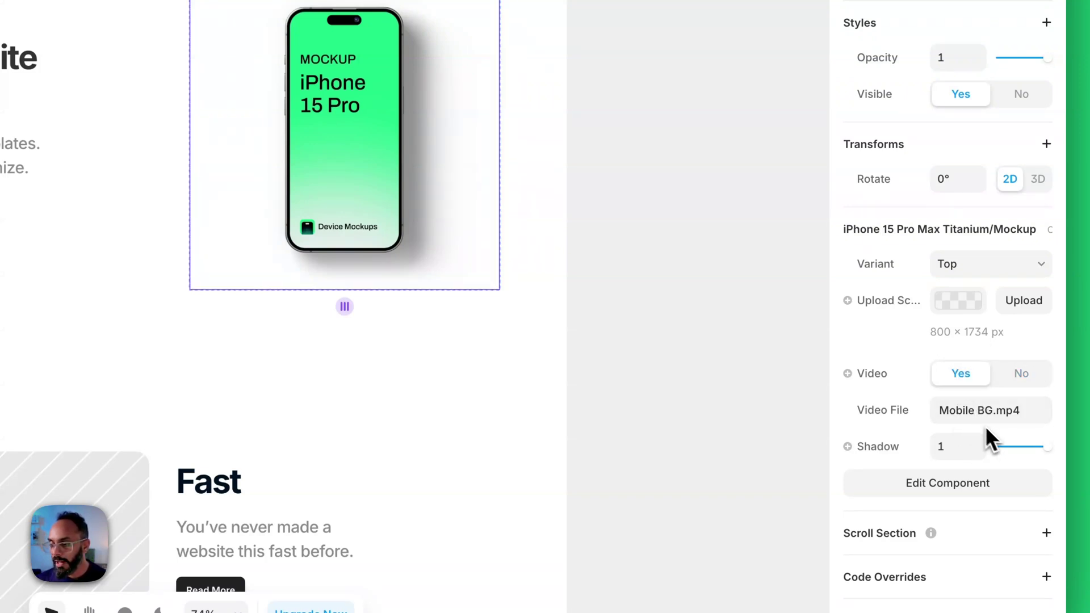
drag(1049, 448, 1051, 488)
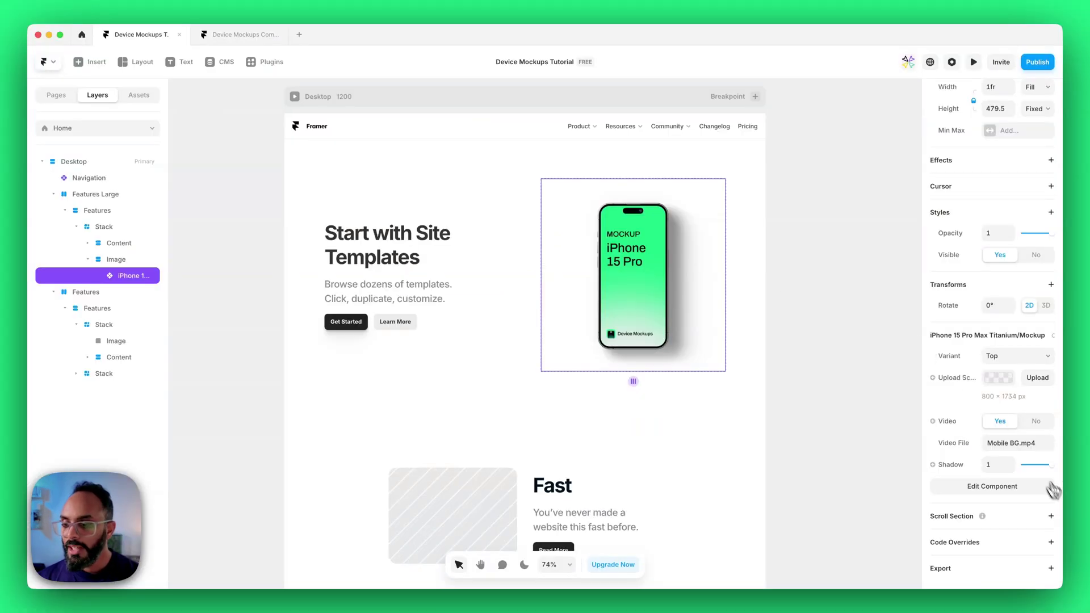
click(295, 98)
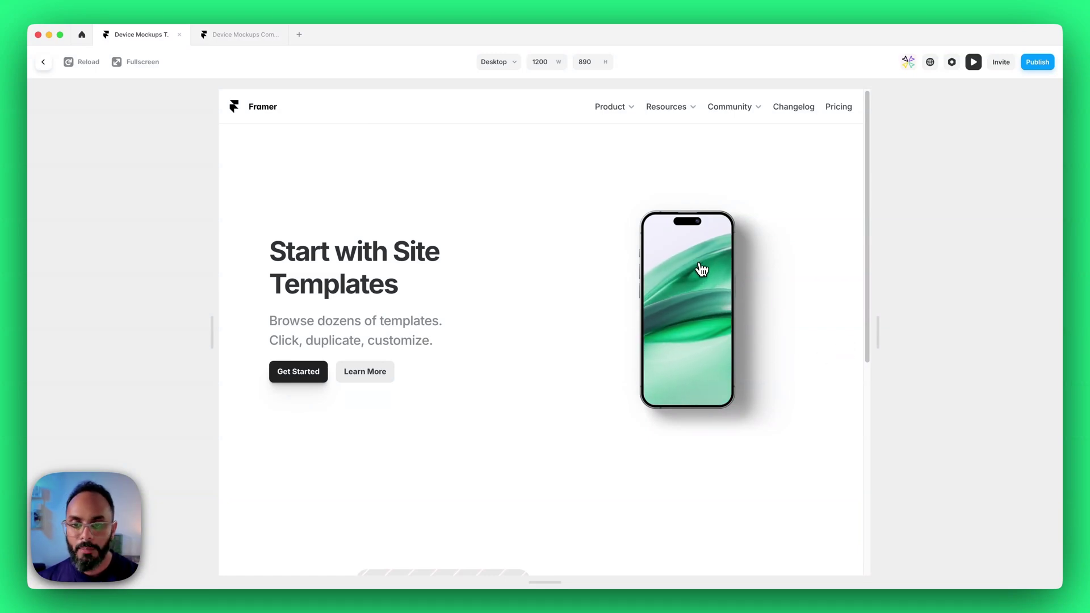
key(Escape)
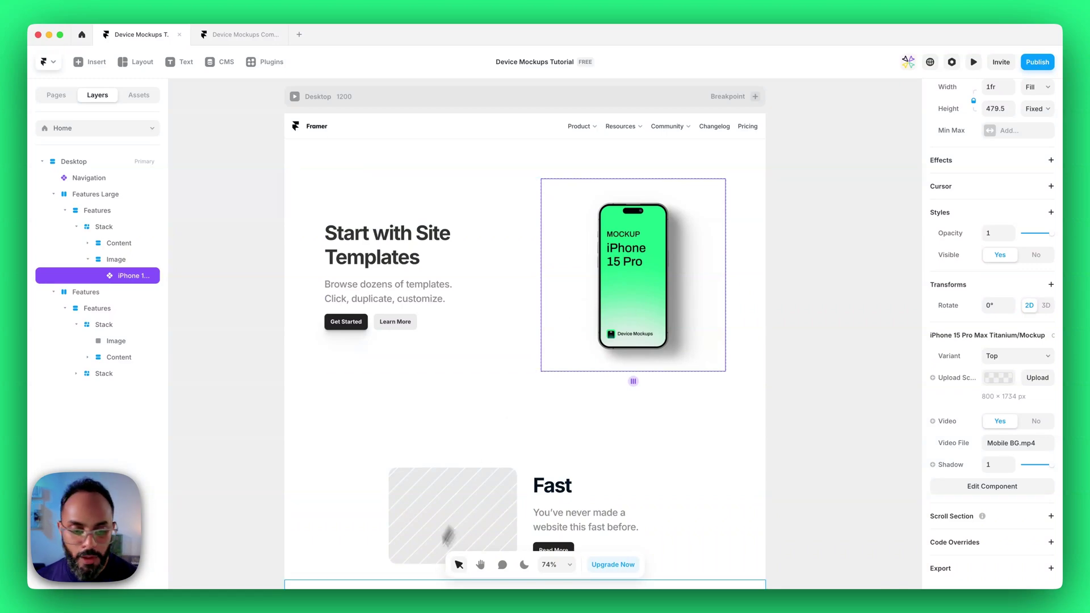
Step: In the Selfly design file, copy the SC Recommendation - Success frame as a PNG
click(441, 562)
right_click(463, 133)
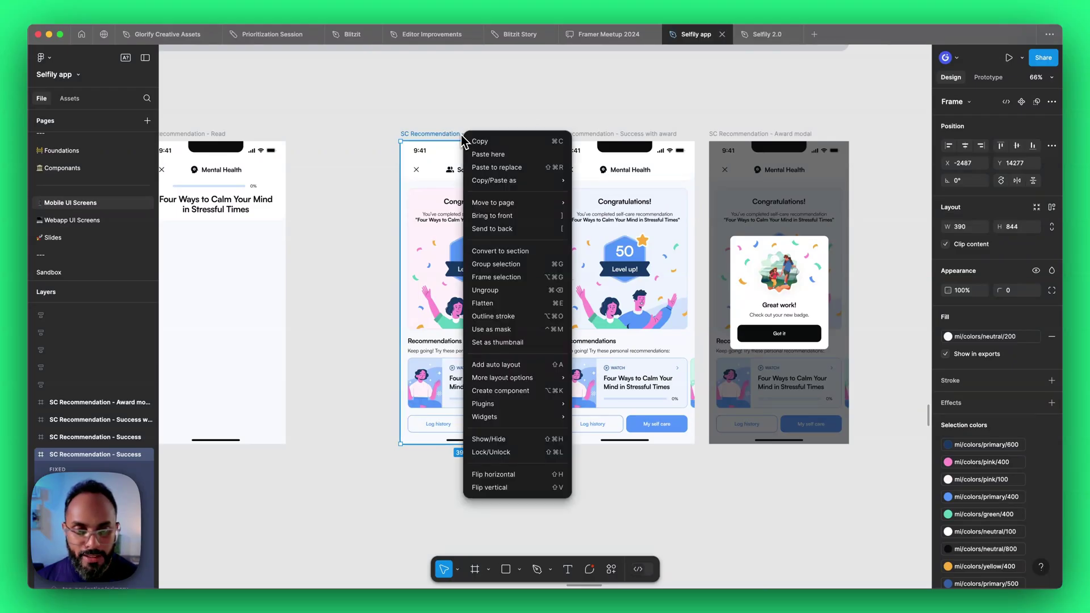
click(395, 159)
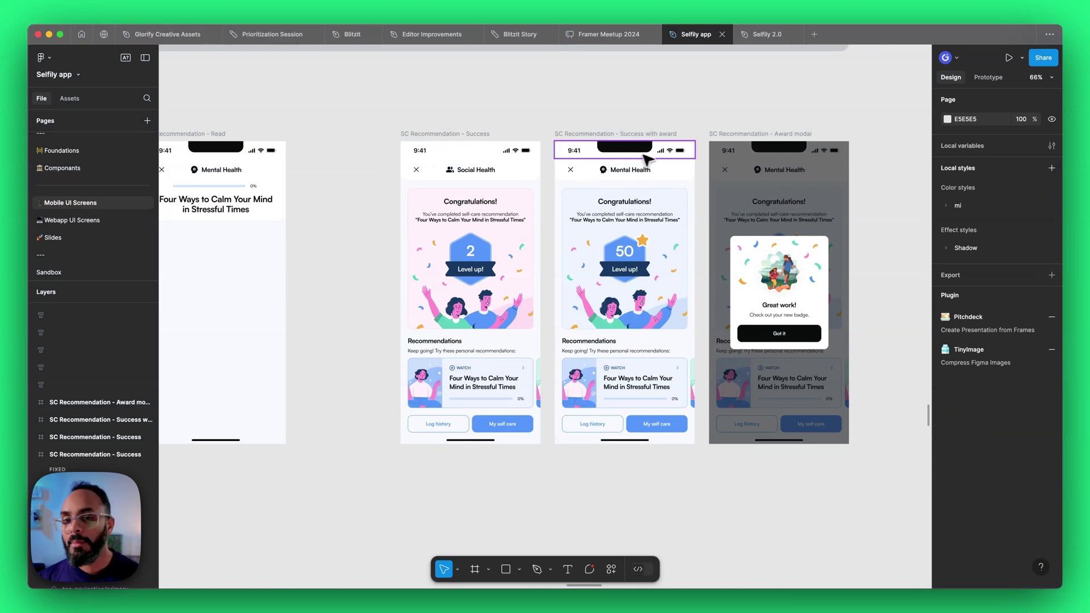
click(483, 135)
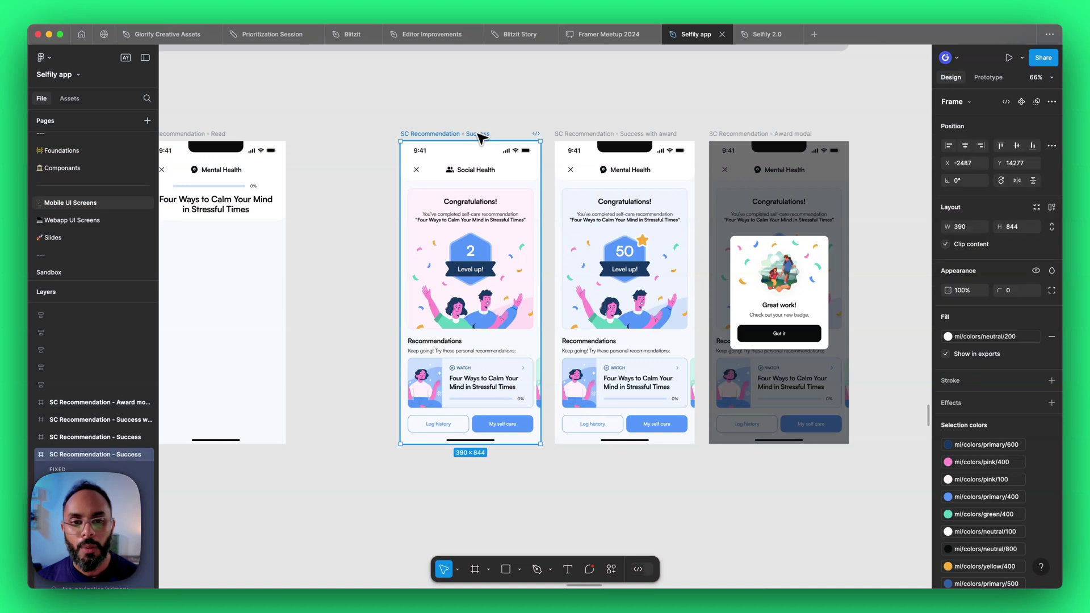
right_click(481, 137)
mouse_move(517, 187)
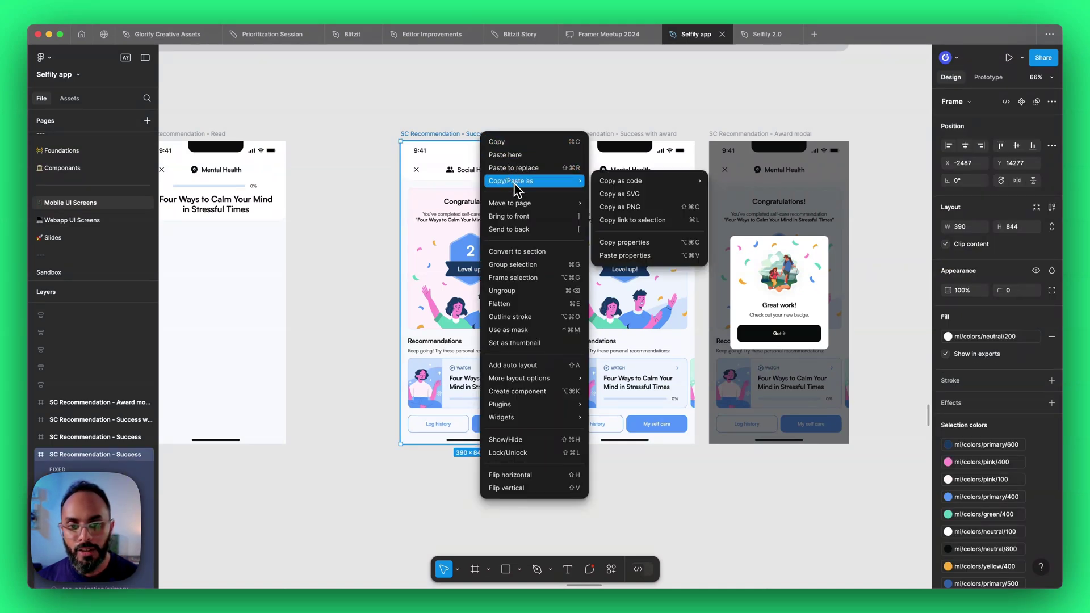
click(637, 208)
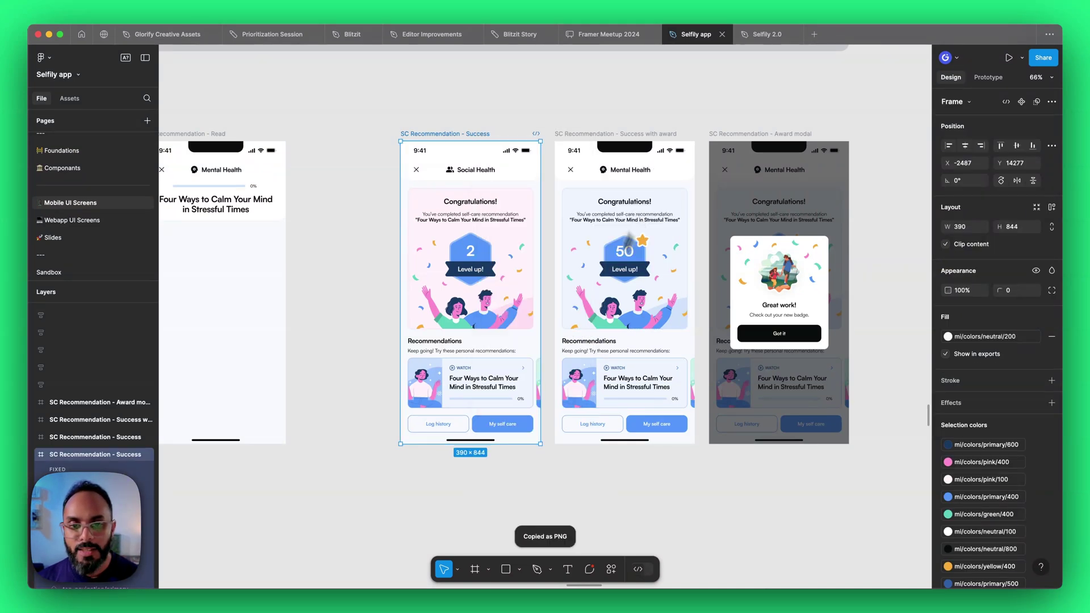
Step: Back in Framer, paste the copied success screen into the hero iPhone's Upload Screen
mouse_move(341, 584)
click(374, 568)
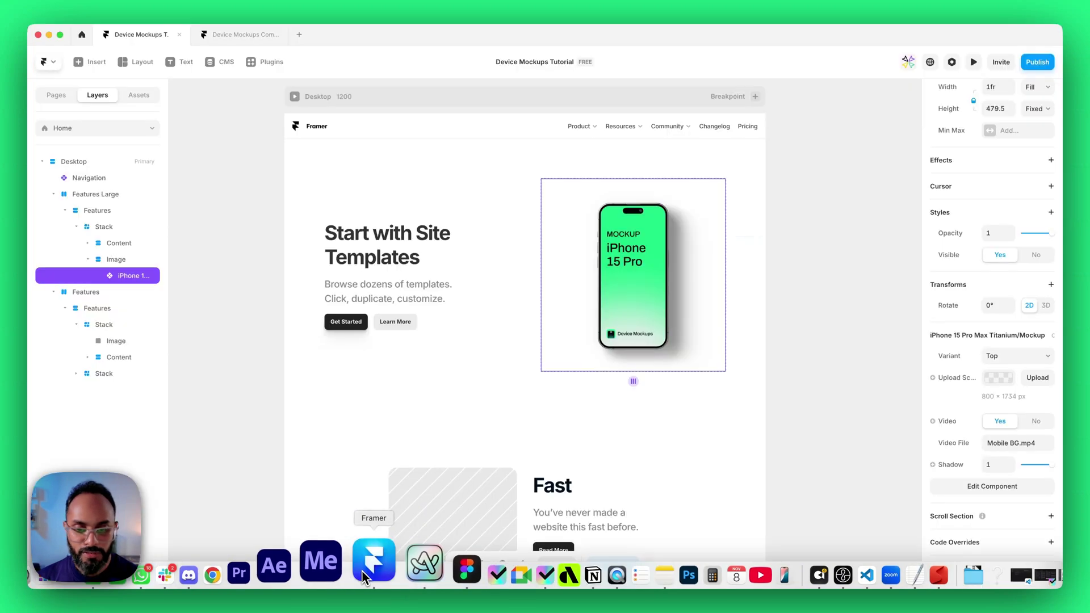
click(1009, 394)
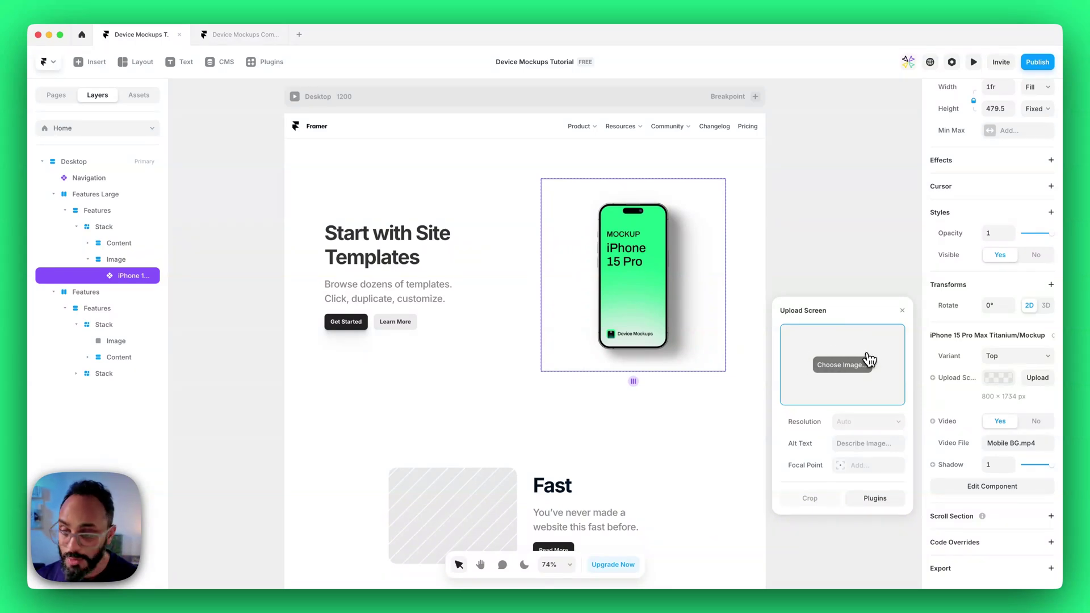
Step: Set the hero iPhone's Variant to the tilted Iso Top angle
click(1025, 355)
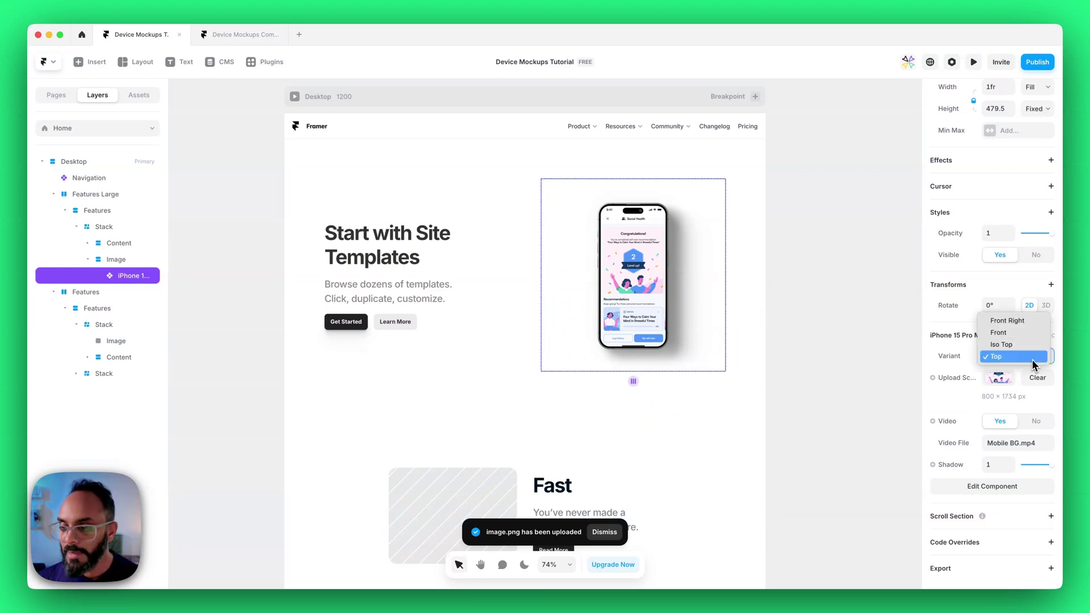
click(1029, 360)
click(1029, 359)
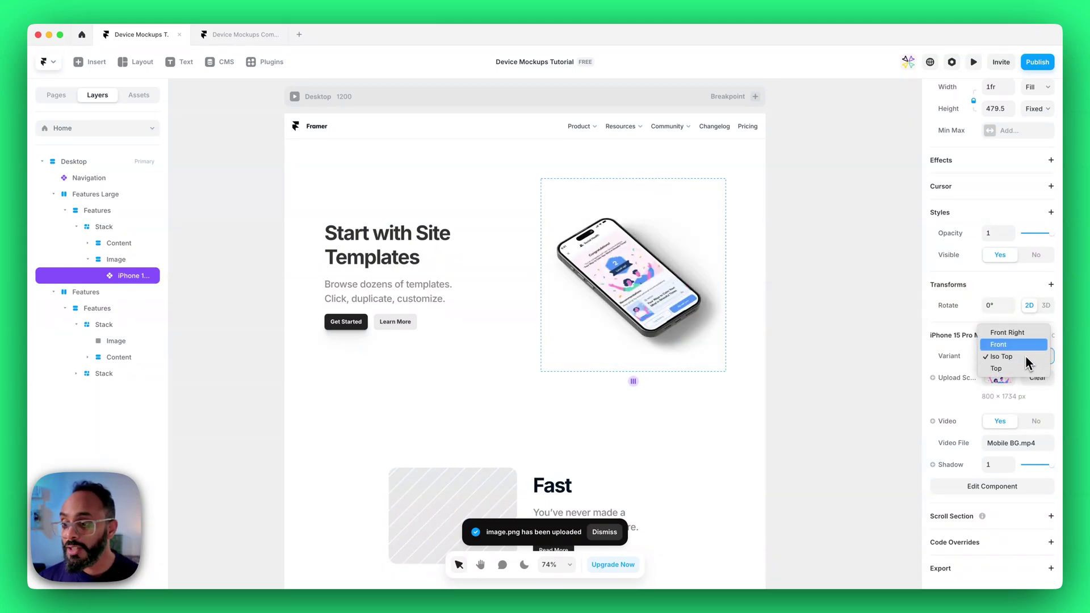
click(1024, 346)
click(1030, 359)
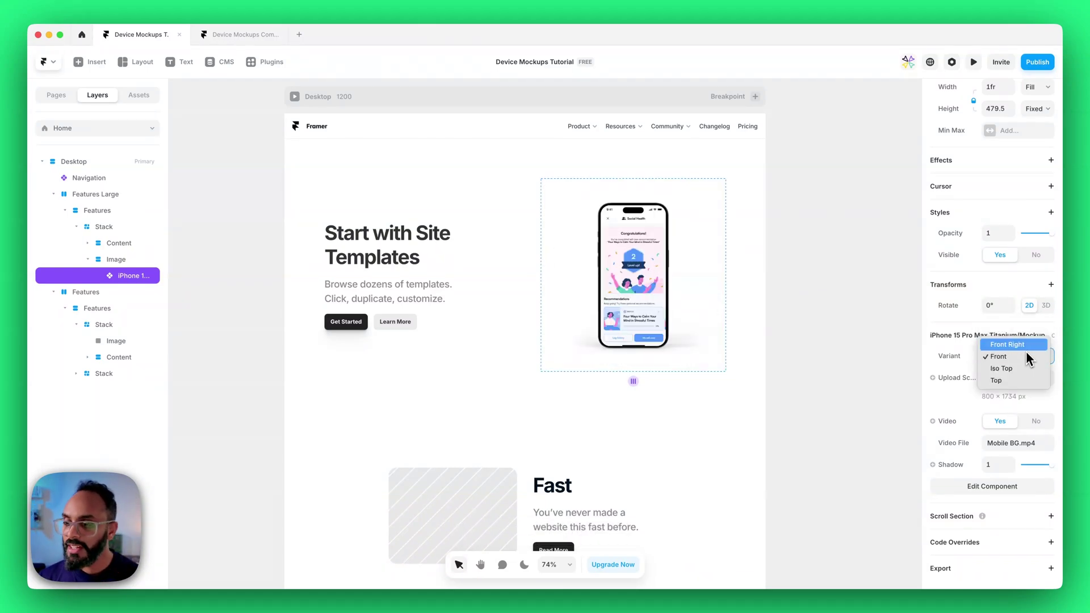
click(1026, 347)
Step: Paste the iPhone - Floating Rocks scene into the Features stack below the hero
click(810, 336)
scroll(810, 335, down, 5)
scroll(789, 338, right, 2)
scroll(789, 339, down, 1)
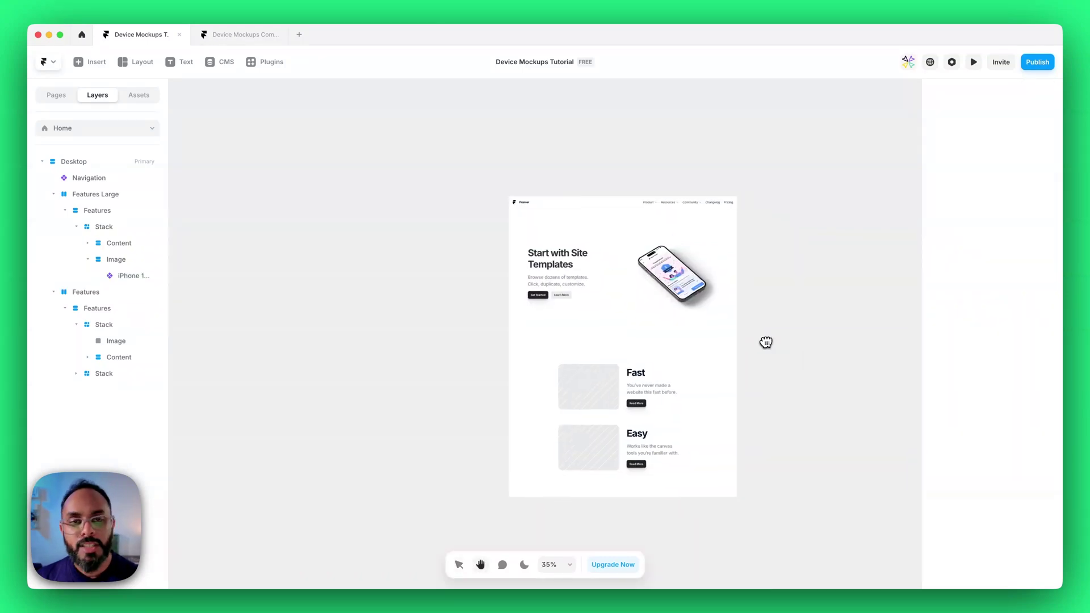
key(ctrl+v)
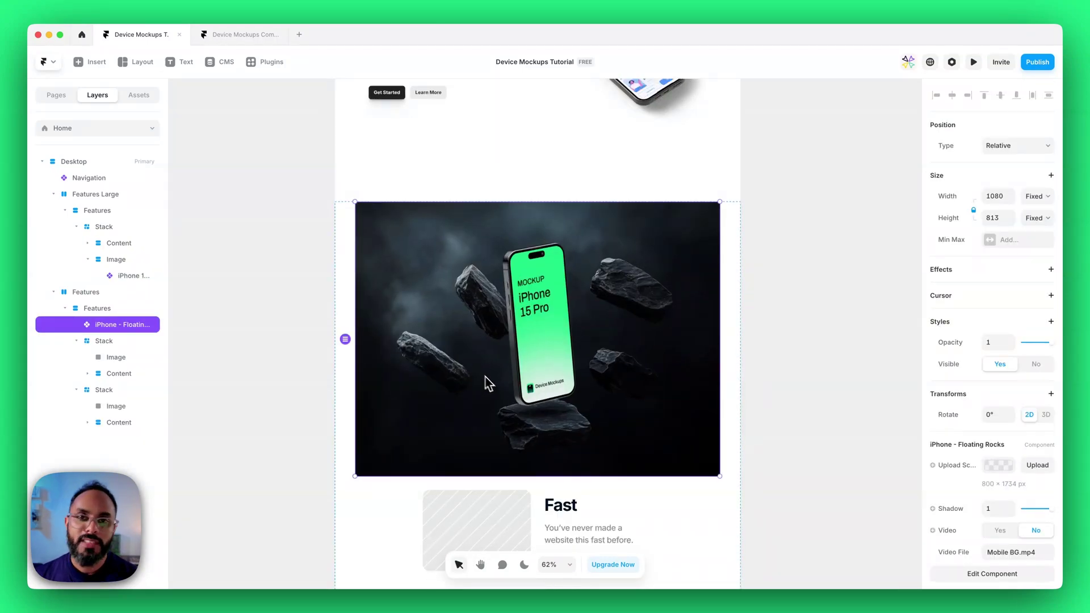
Step: Preview the site and scroll down to the Floating Rocks iPhone section
scroll(506, 372, up, 5)
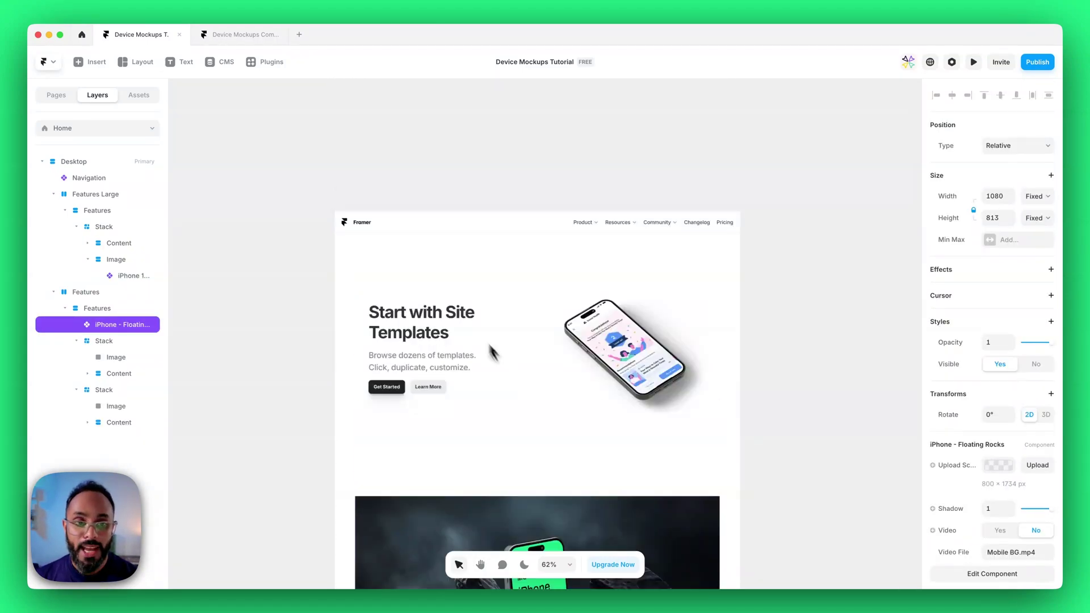
click(343, 199)
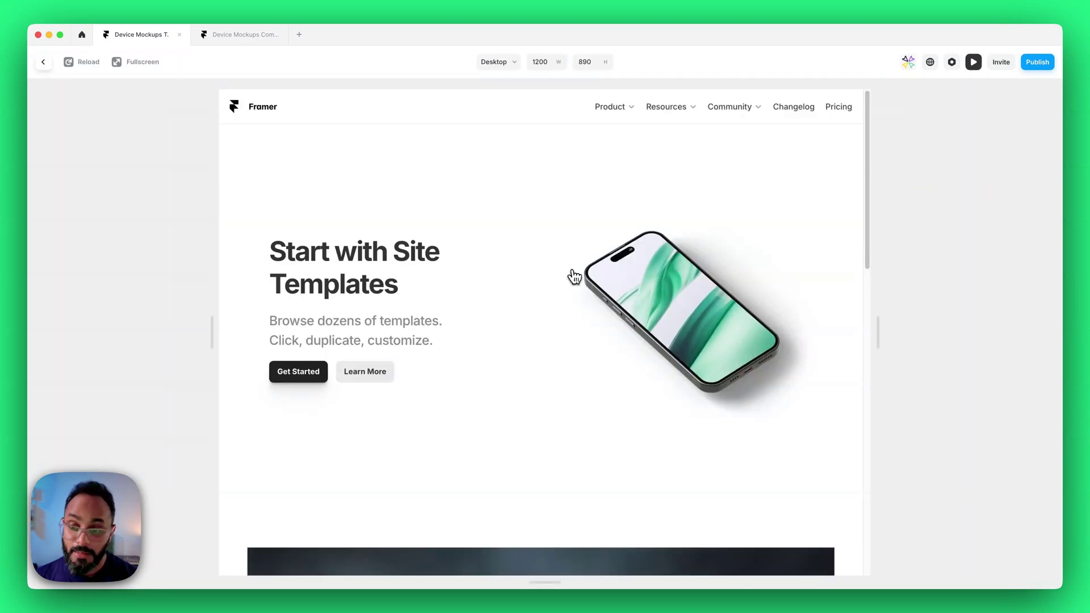
scroll(574, 277, down, 8)
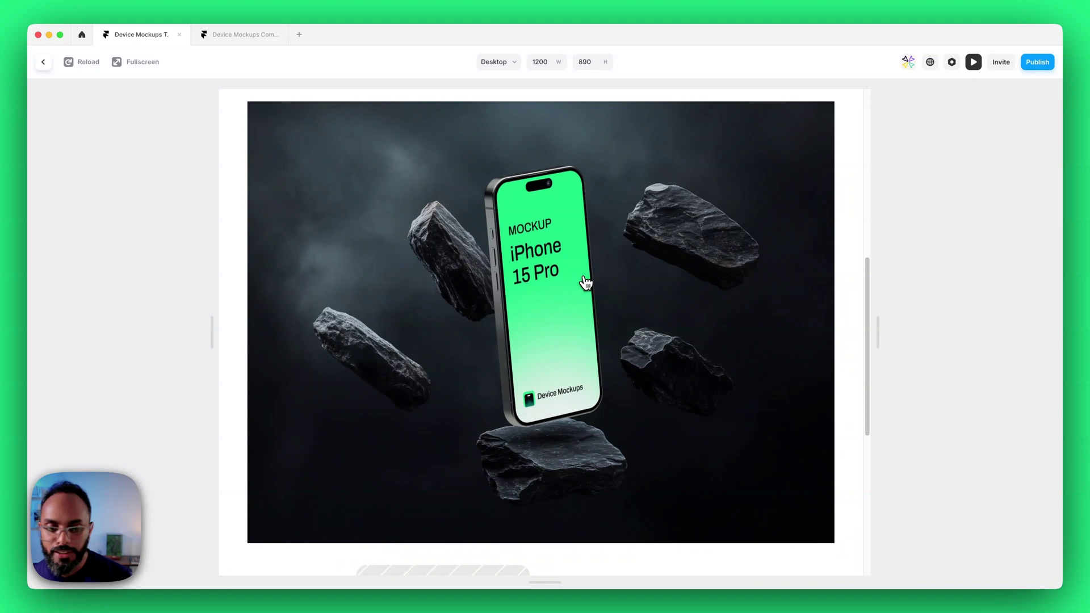
scroll(585, 282, down, 3)
scroll(586, 283, up, 3)
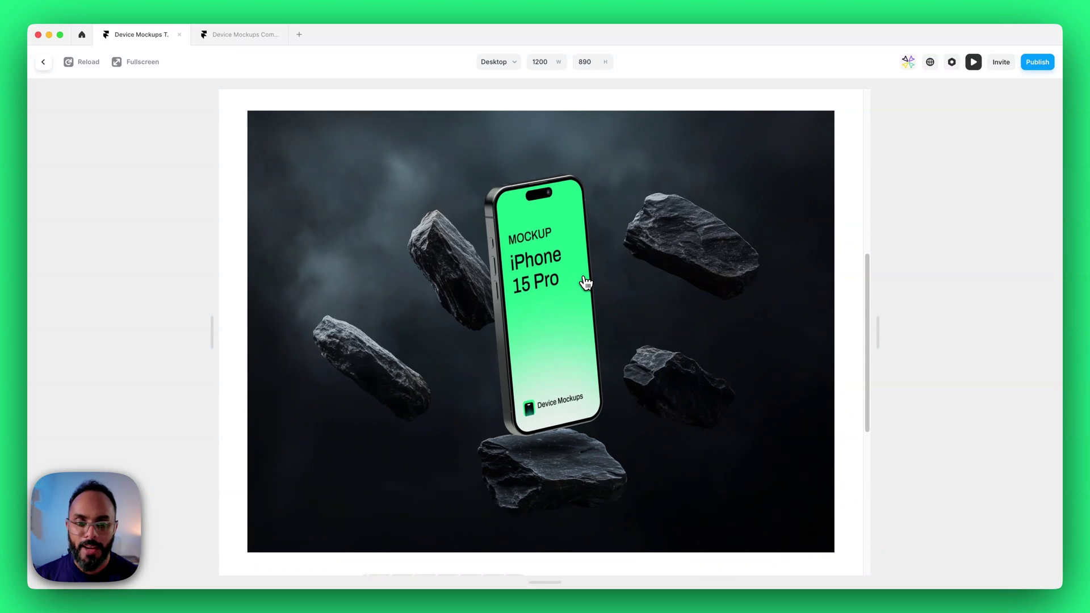
Step: Return to the editor and try the floating-rocks phone's Shadow slider, leaving it unchanged
key(Escape)
scroll(675, 270, down, 5)
scroll(559, 347, up, 2)
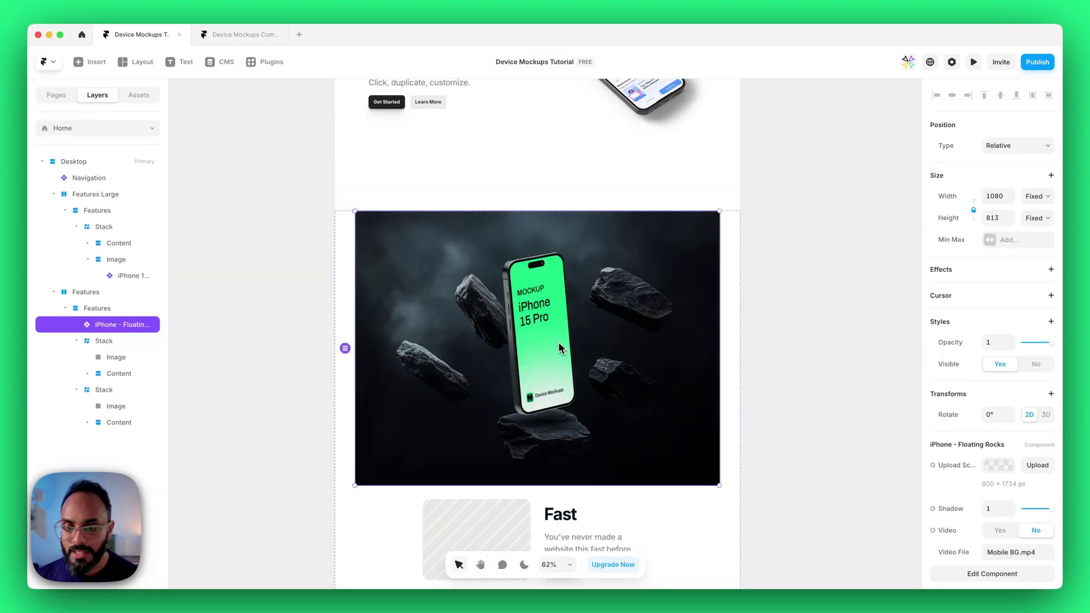
scroll(559, 349, down, 3)
scroll(1000, 446, down, 3)
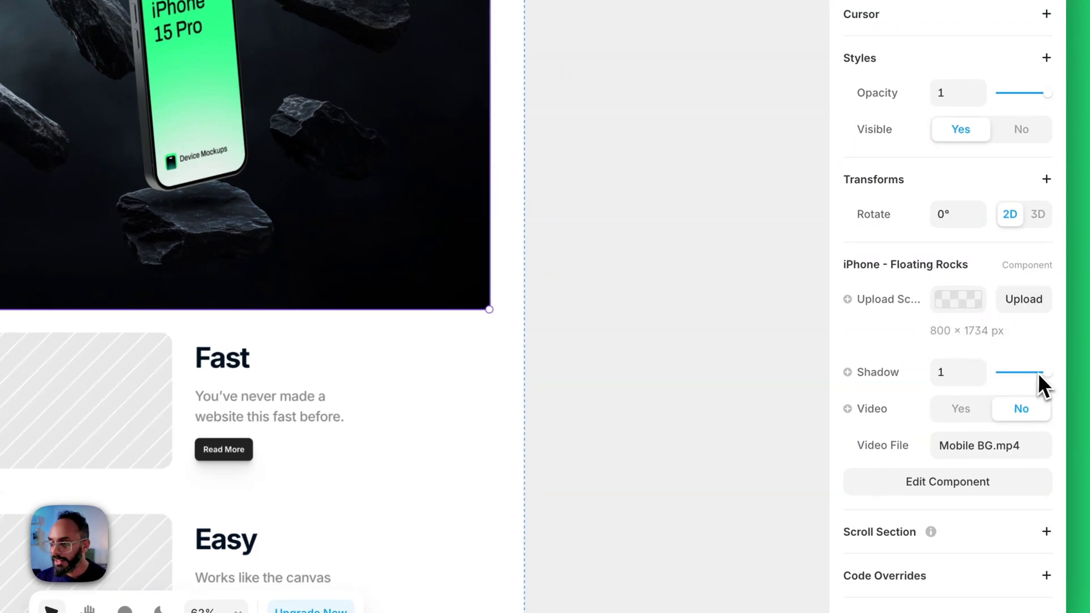
drag(1037, 373, 1079, 388)
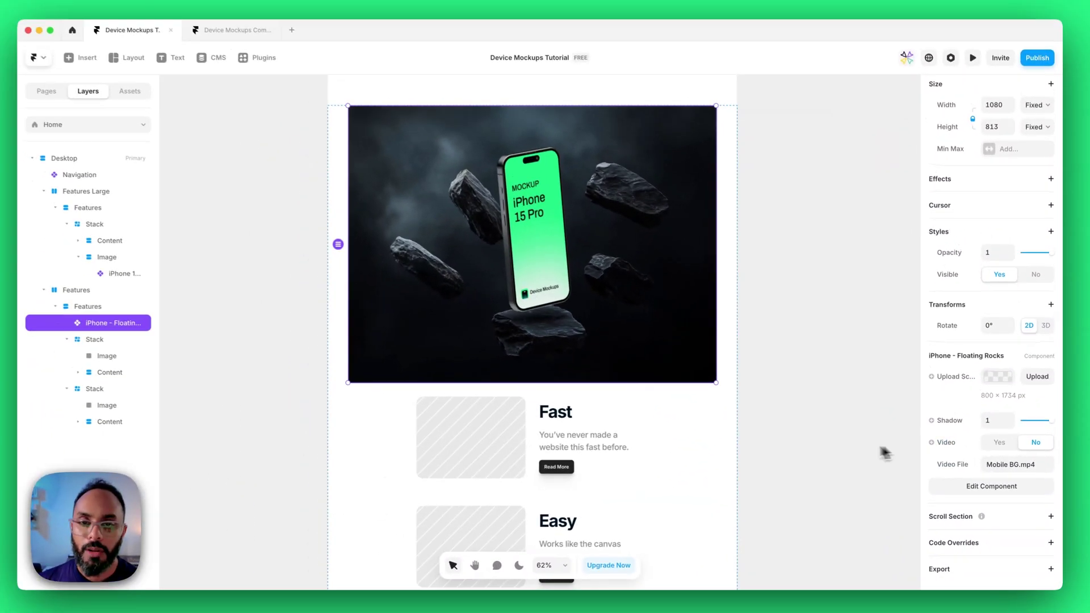
Step: Copy the Blitzit Sign Up screen as PNG and paste it into the phone's Upload Screen
click(411, 581)
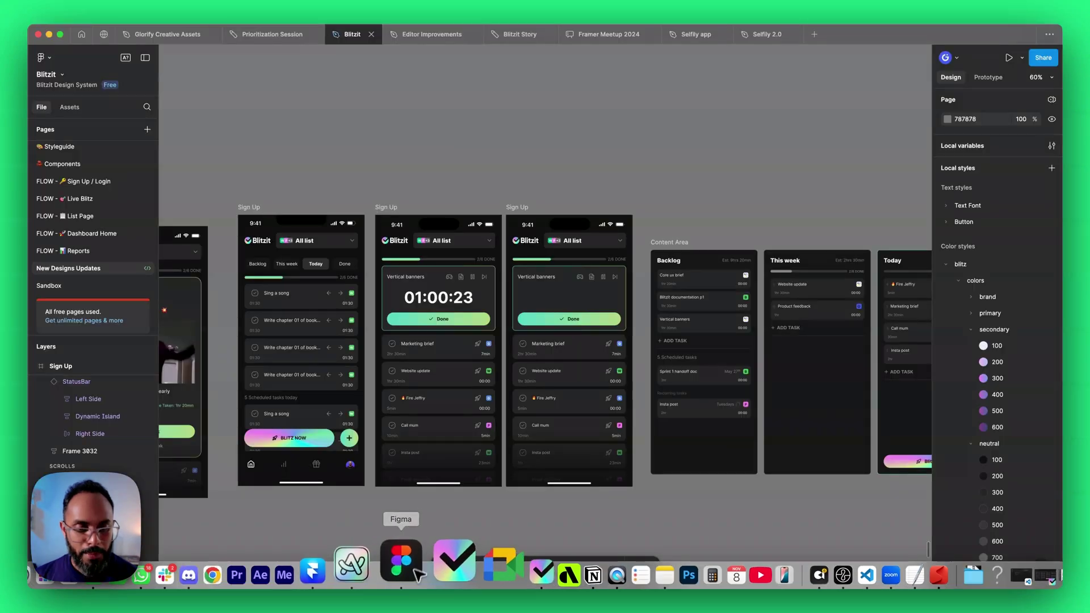
ctrl+scroll(406, 199, down, 1)
right_click(438, 153)
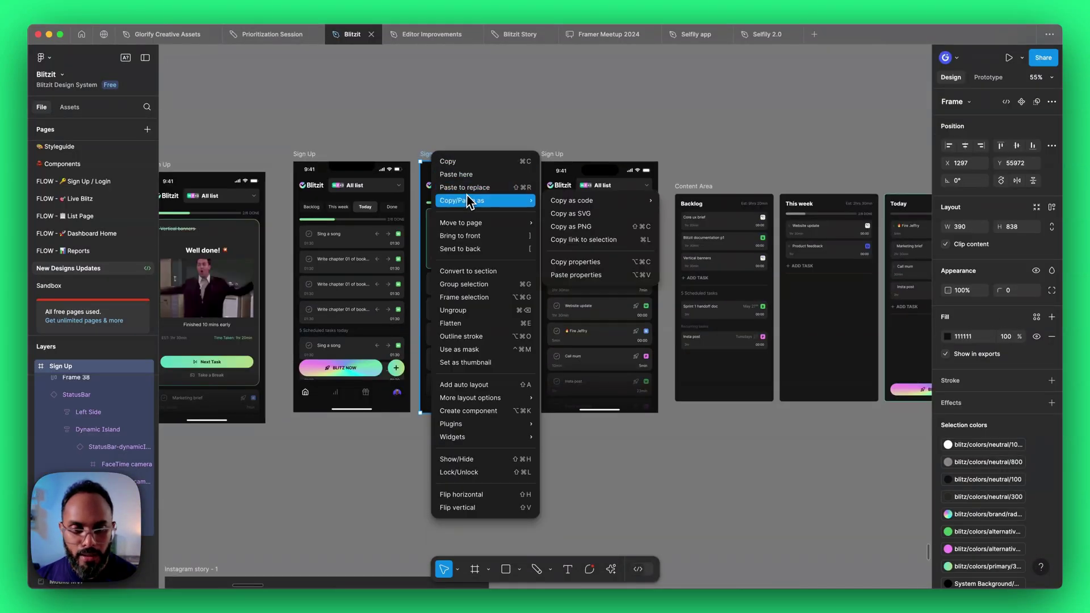
click(587, 227)
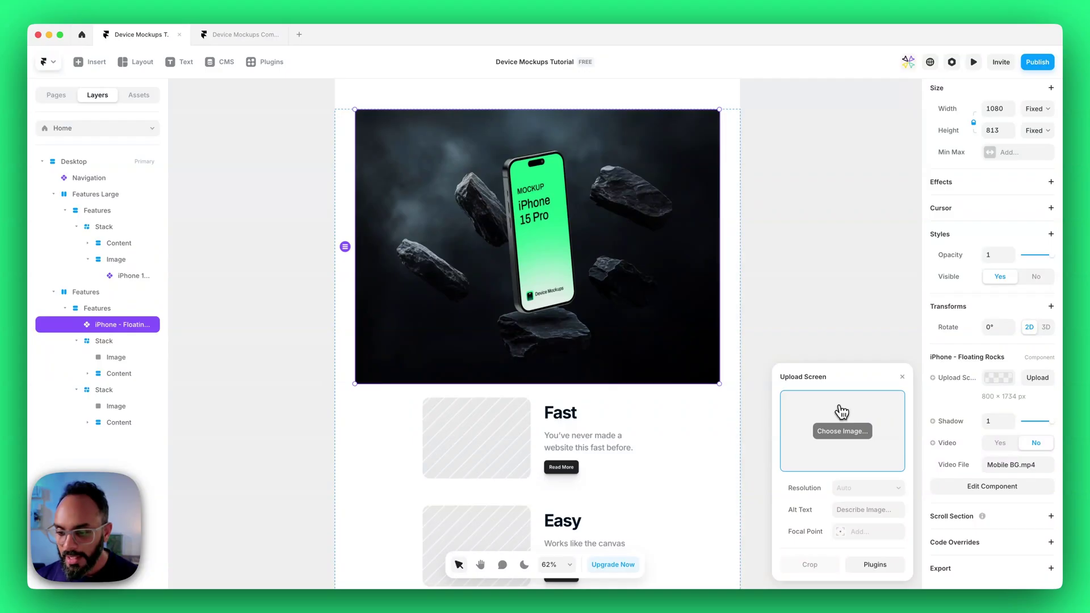
click(858, 326)
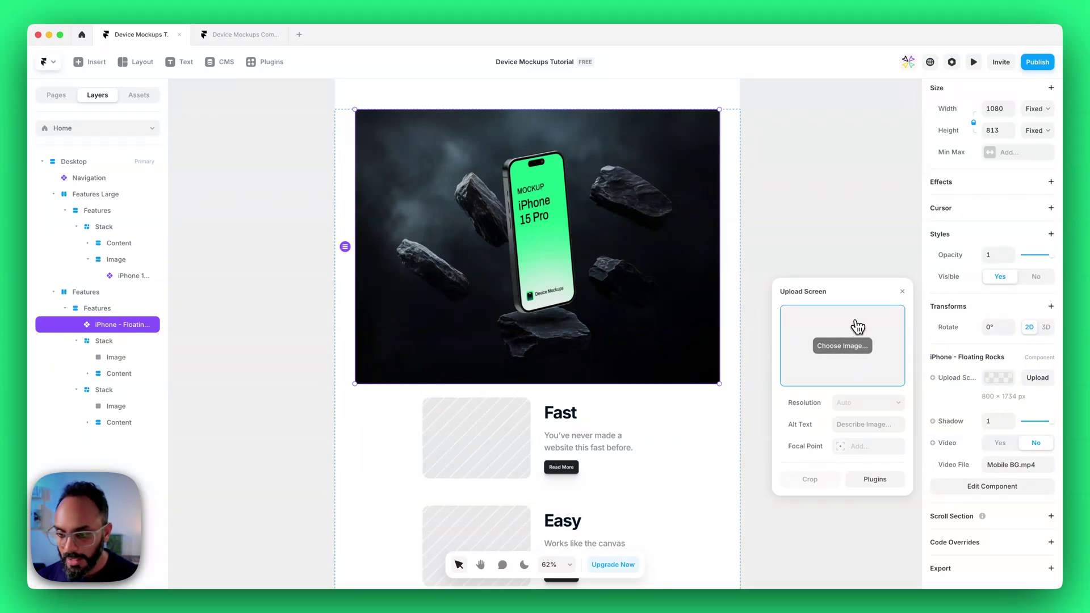
key(super+v)
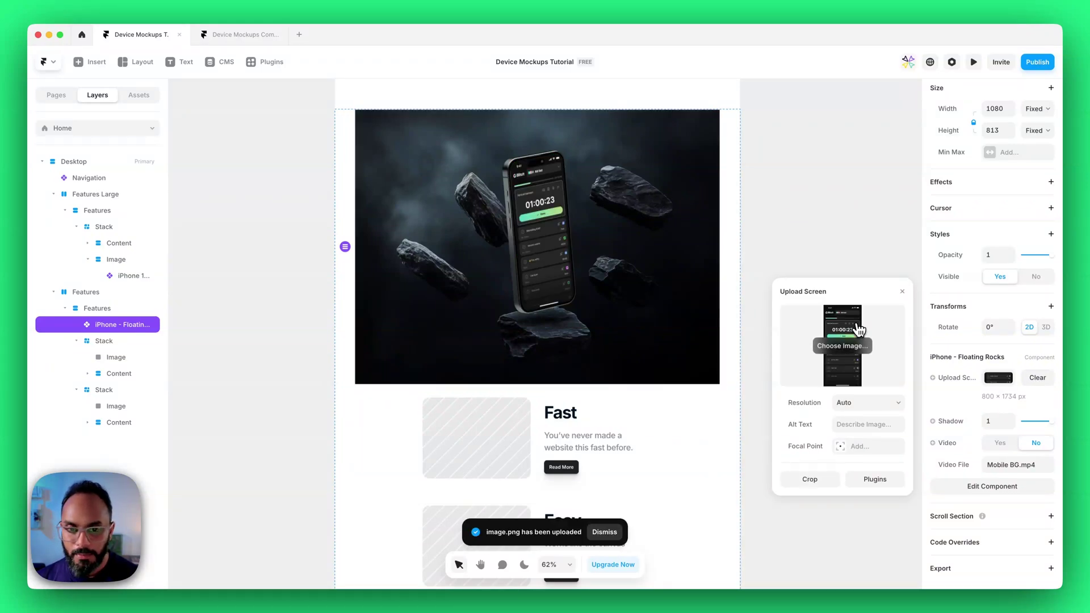
ctrl+scroll(731, 233, down, 1)
Step: Preview the site to check the updated floating-rocks phone, then exit to the editor
click(973, 62)
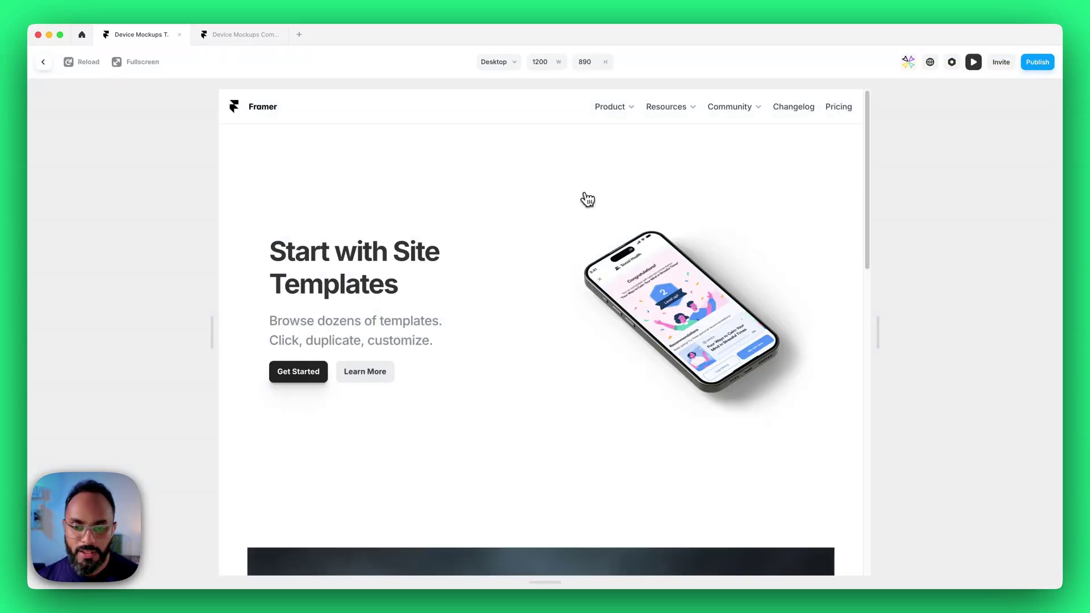
scroll(441, 223, down, 10)
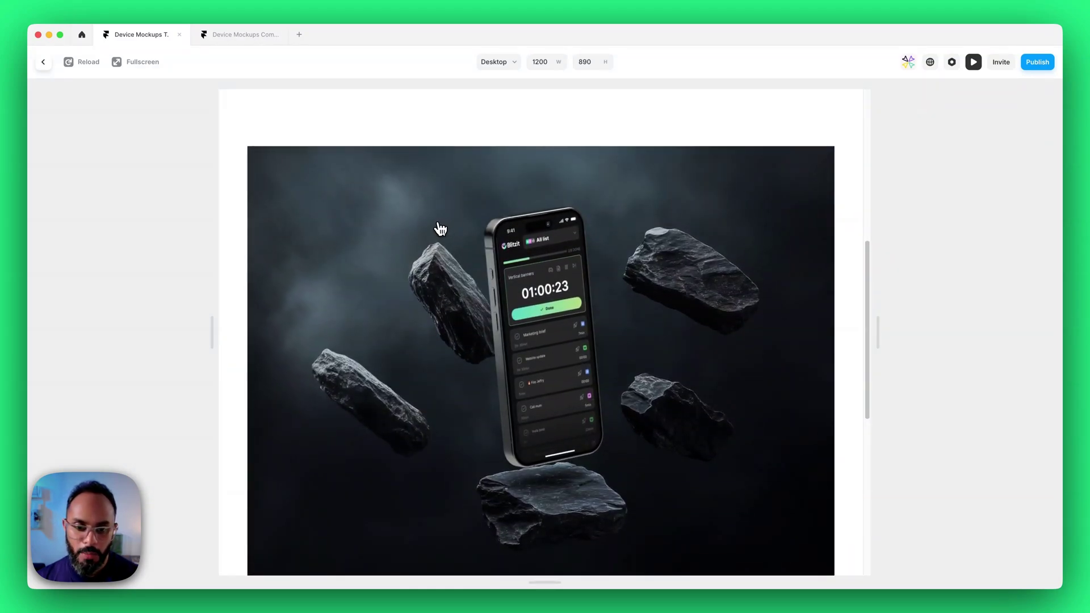
key(Escape)
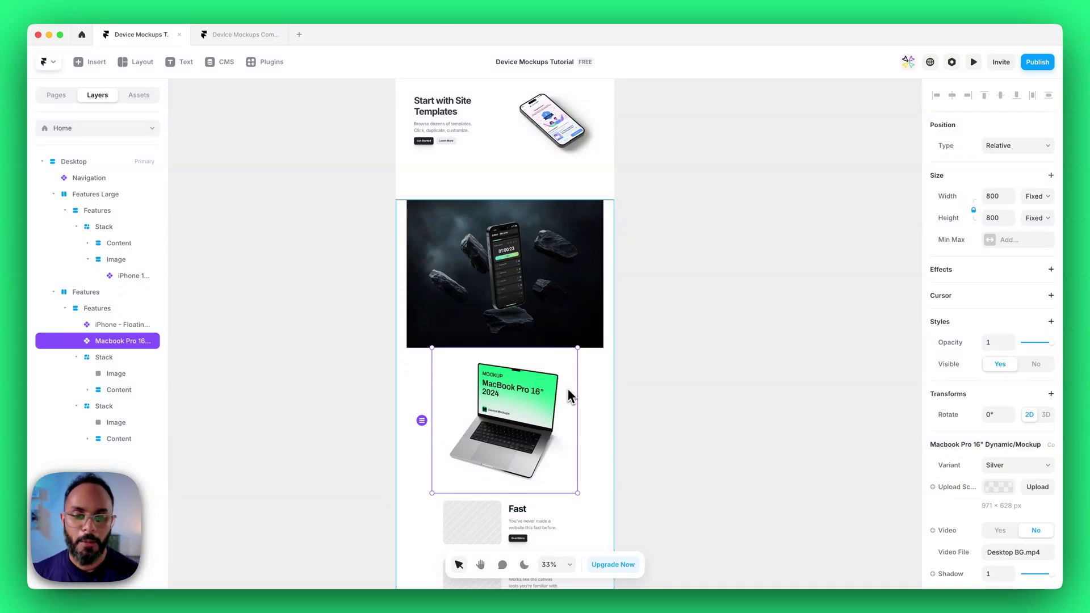
Step: Zoom out and drag the MacBook Pro 16" mockup out of the Desktop frame onto the empty canvas
scroll(567, 388, down, 3)
scroll(506, 318, up, 5)
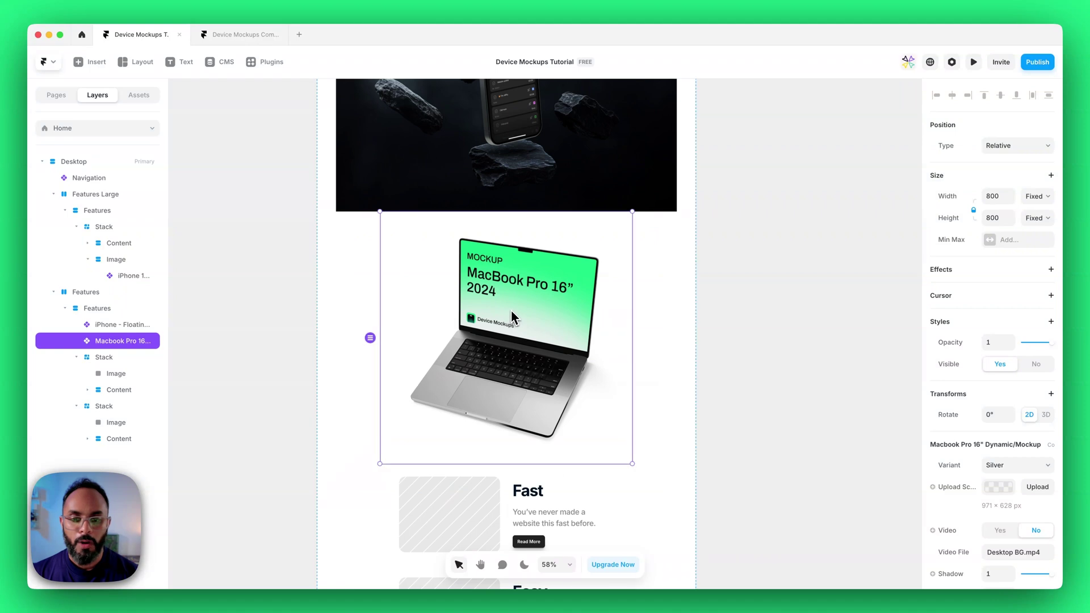
scroll(1038, 438, down, 5)
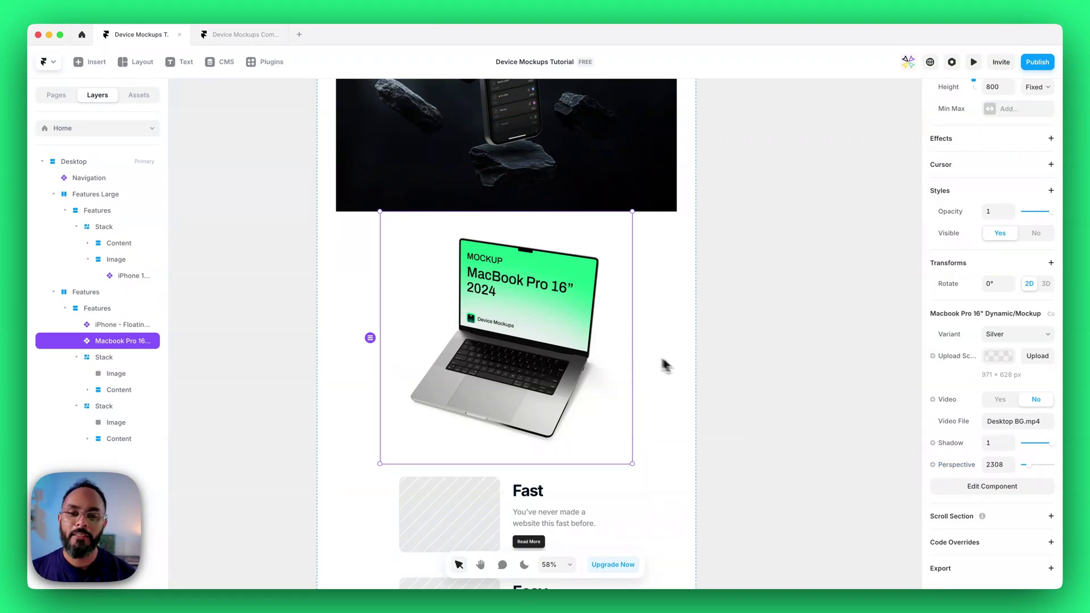
scroll(630, 341, down, 5)
drag(627, 347, 338, 386)
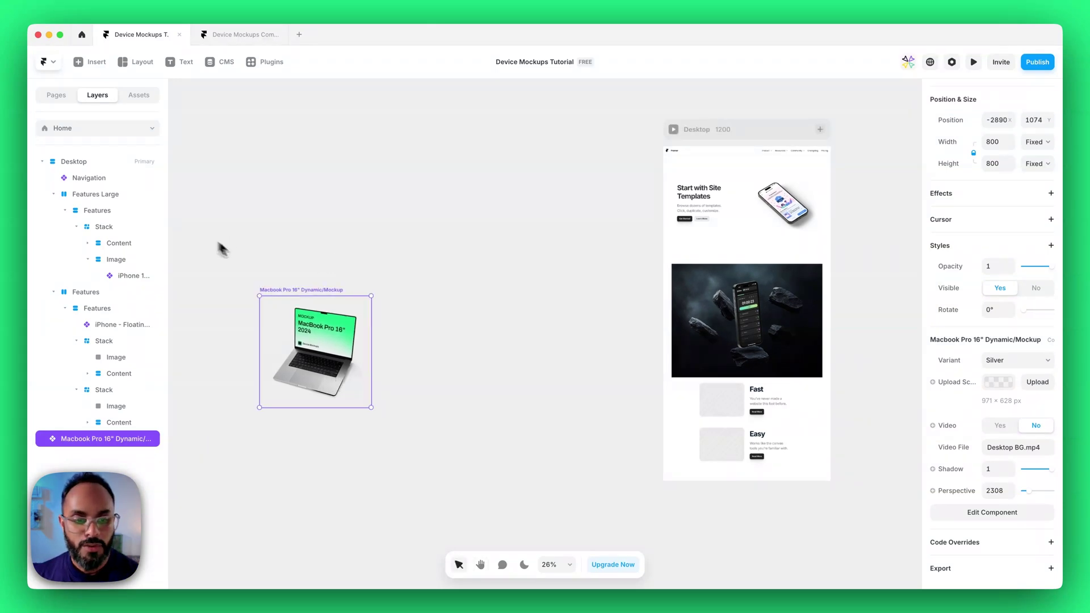
Step: Resize the MacBook mockup to about 1907 px and raise its Perspective to 7298
drag(370, 296, 533, 114)
scroll(448, 271, down, 5)
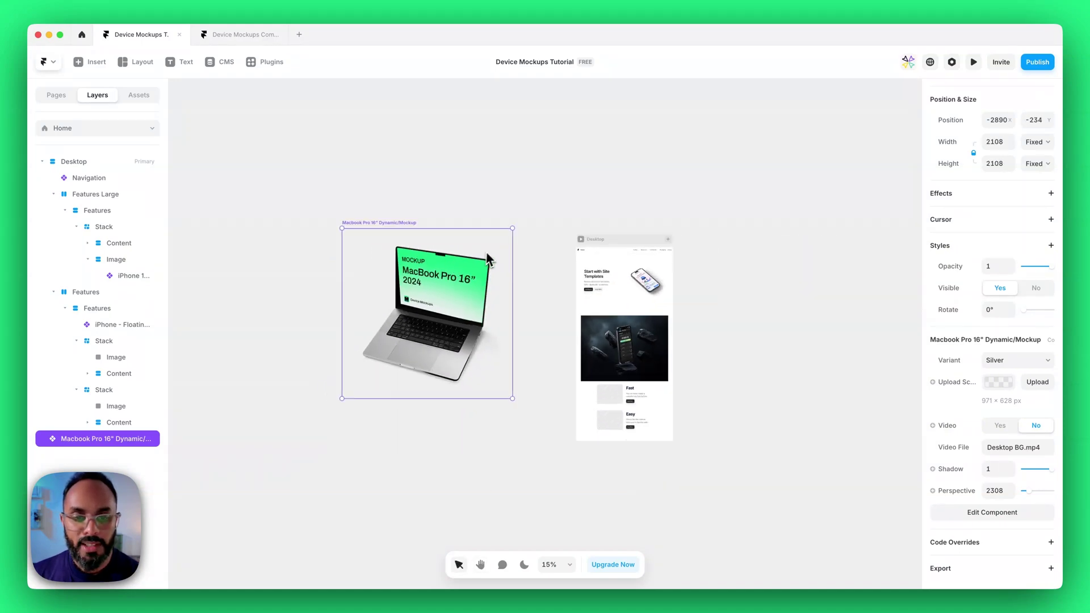
drag(514, 225, 601, 139)
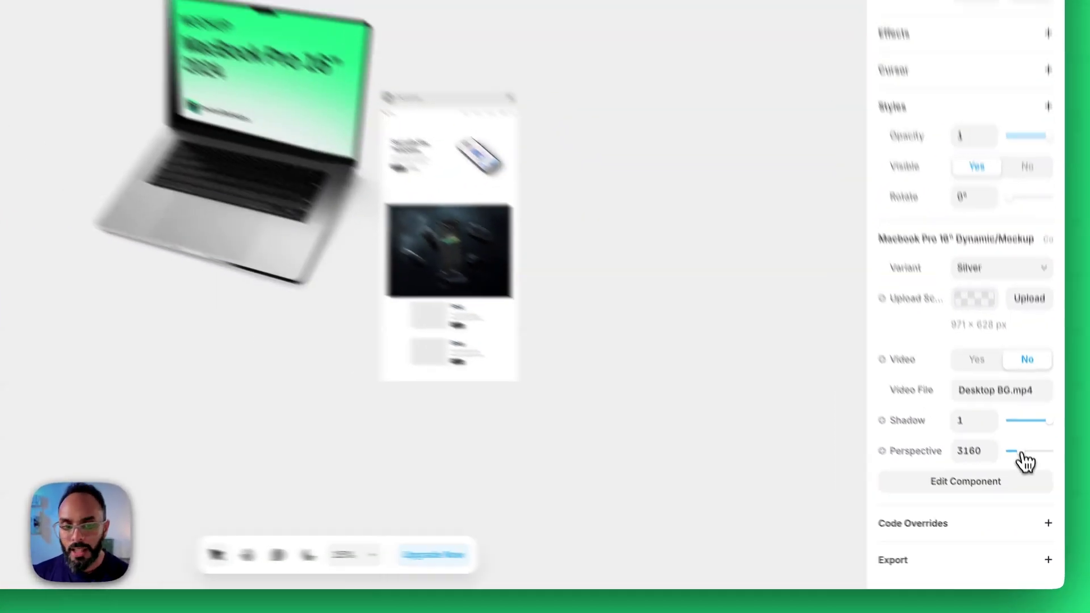
drag(1013, 437, 1030, 437)
mouse_move(1038, 494)
mouse_down()
mouse_move(1057, 488)
mouse_move(1025, 489)
mouse_up()
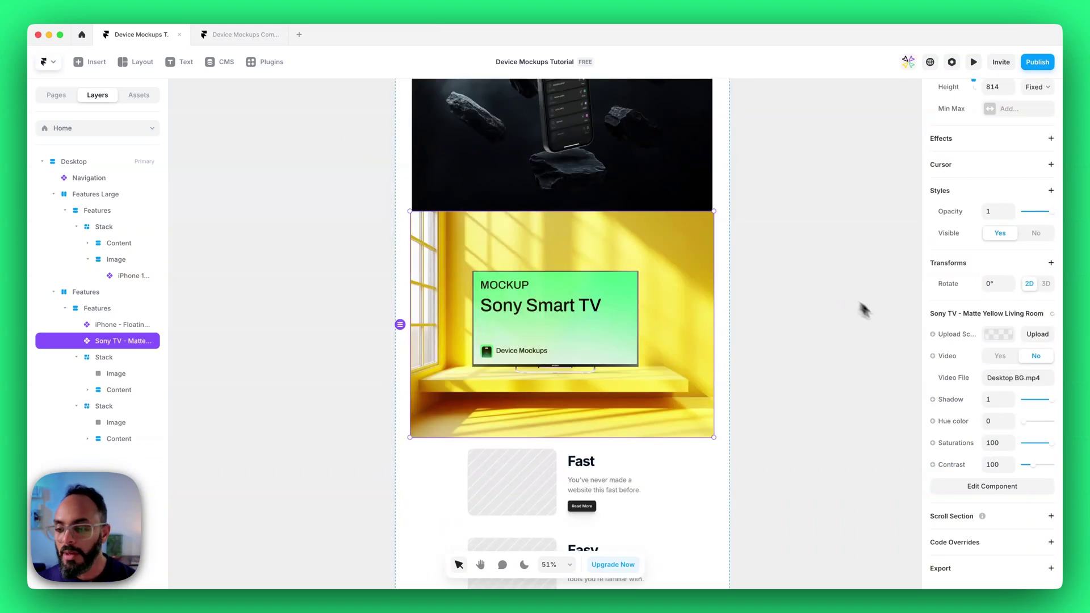
Step: Adjust the Sony TV room's hue to 400 with saturation 6 for neutral grey-white tones
drag(1024, 426, 1029, 428)
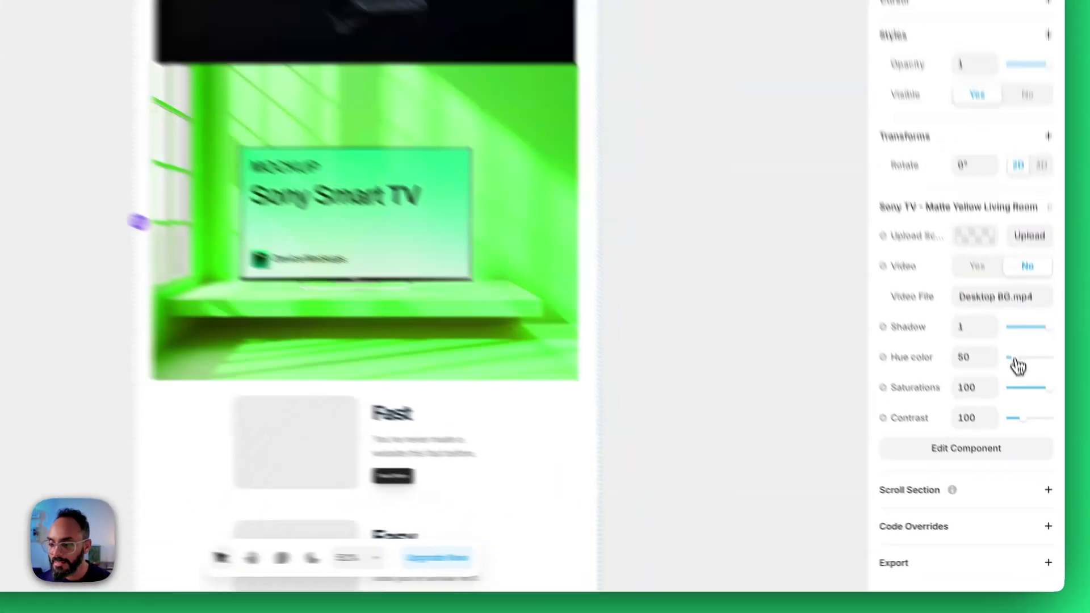
mouse_move(1017, 366)
mouse_down()
mouse_move(1055, 369)
mouse_move(1018, 370)
mouse_up()
drag(1010, 328, 1018, 392)
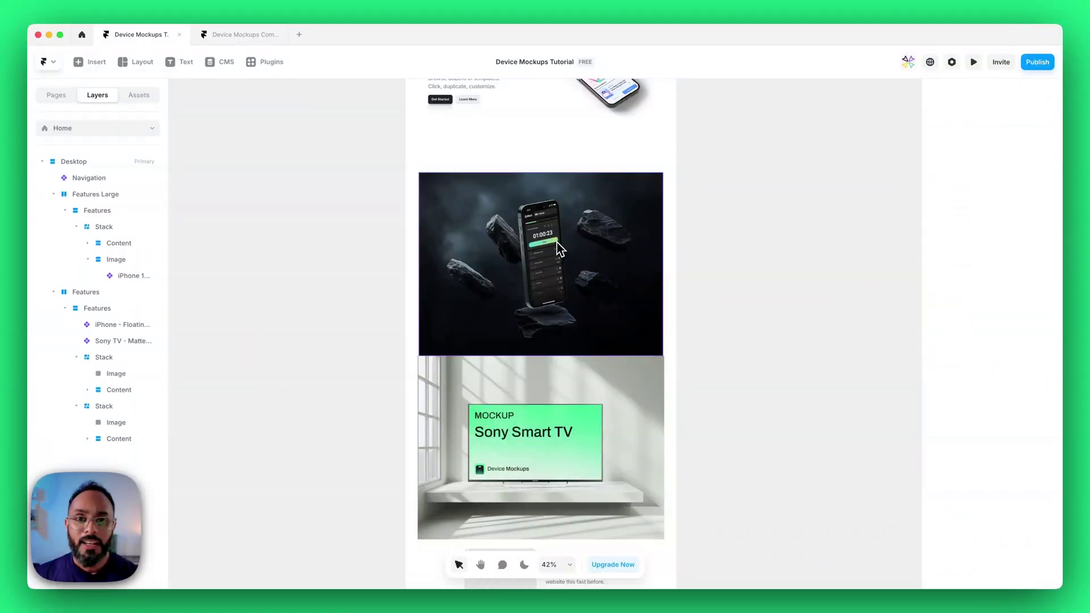